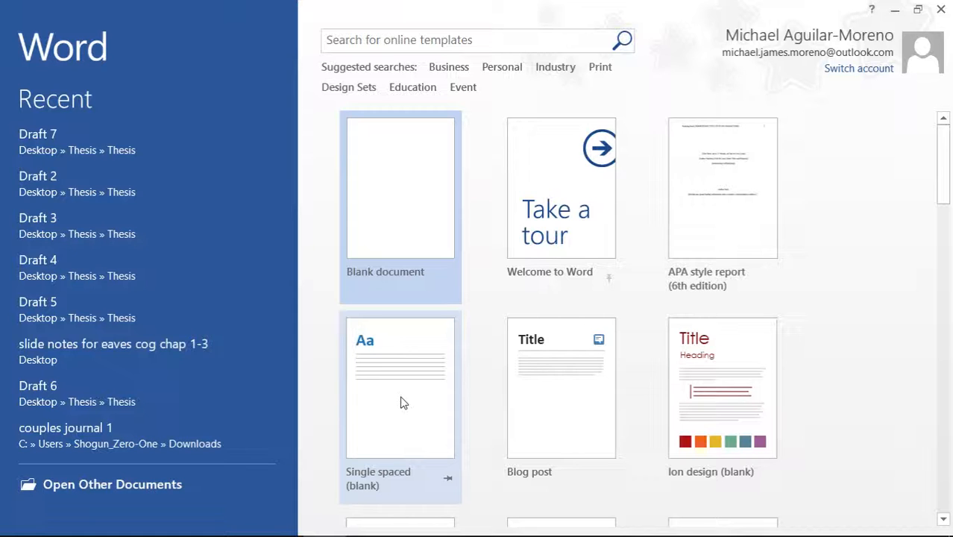
# Step: Choose the Blank document template to create Document1
pyautogui.click(422, 220)
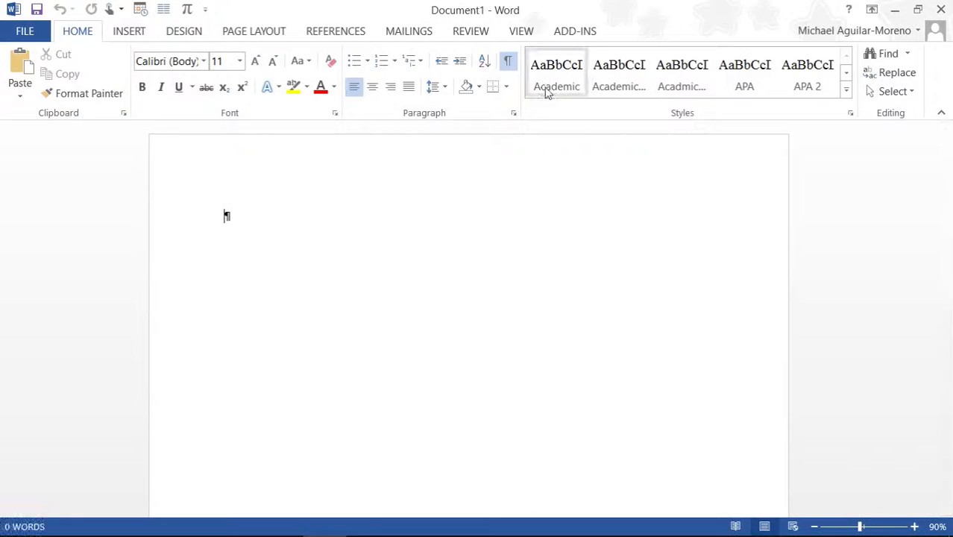
# Step: Remove the Academic, APA, APA 2 and APA Style entries from the Styles gallery
pyautogui.rightClick(546, 89)
pyautogui.click(589, 183)
pyautogui.rightClick(570, 87)
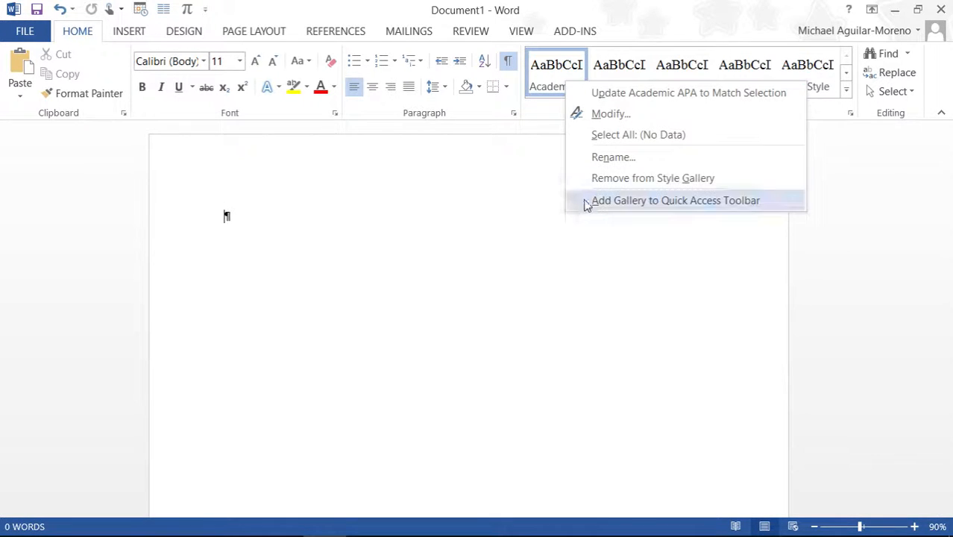
pyautogui.click(619, 177)
pyautogui.rightClick(548, 83)
pyautogui.click(572, 168)
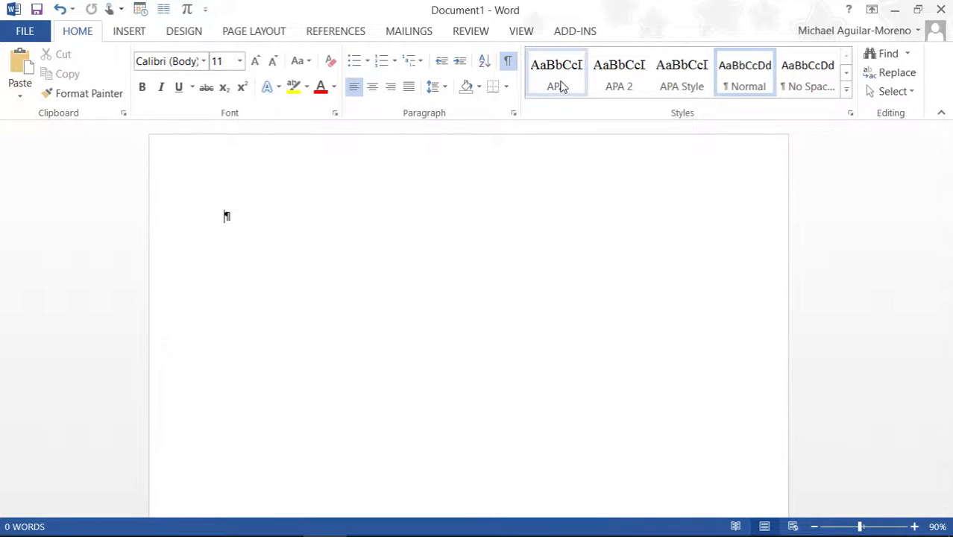
pyautogui.rightClick(559, 87)
pyautogui.click(585, 177)
pyautogui.rightClick(561, 87)
pyautogui.click(584, 181)
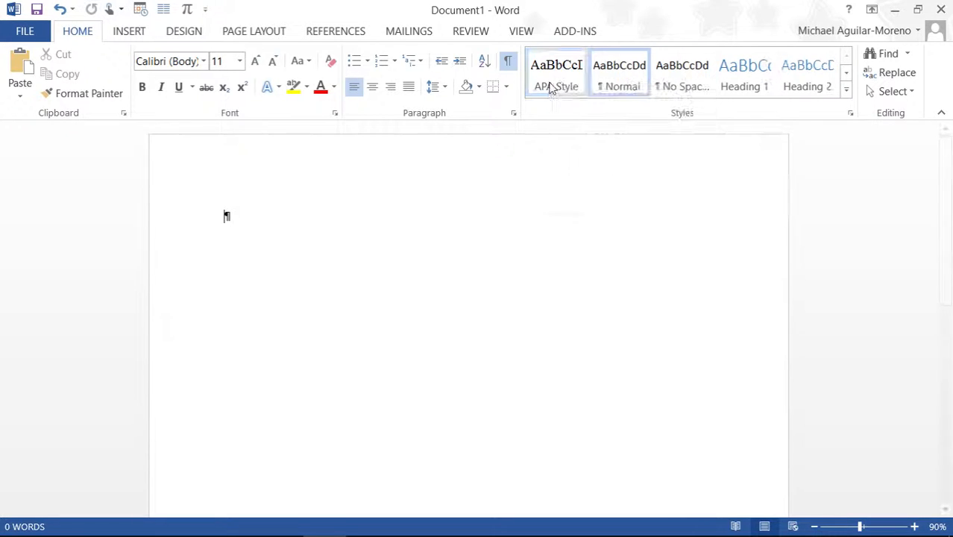
pyautogui.rightClick(550, 87)
pyautogui.click(571, 179)
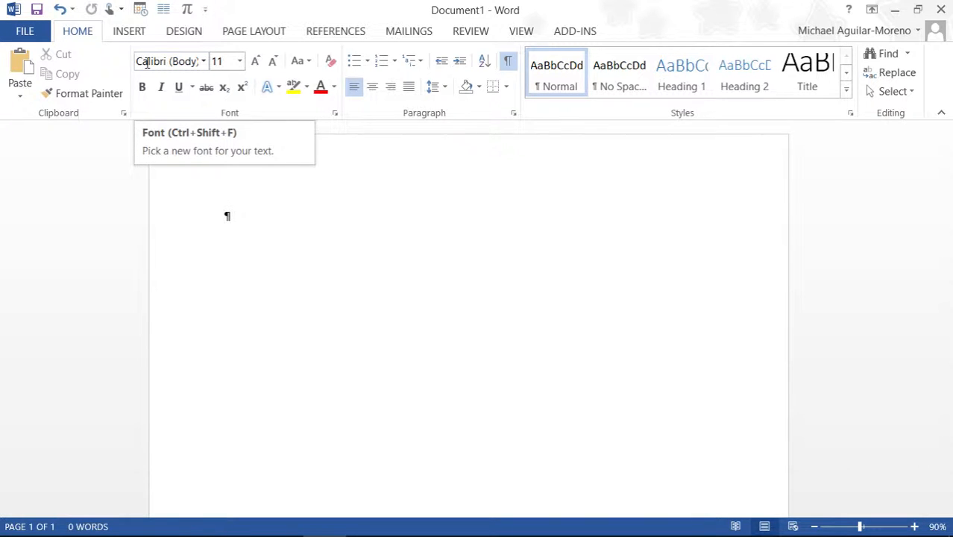
# Step: Check the font and size lists, leaving 11 pt, then expand the full Styles gallery
pyautogui.click(203, 61)
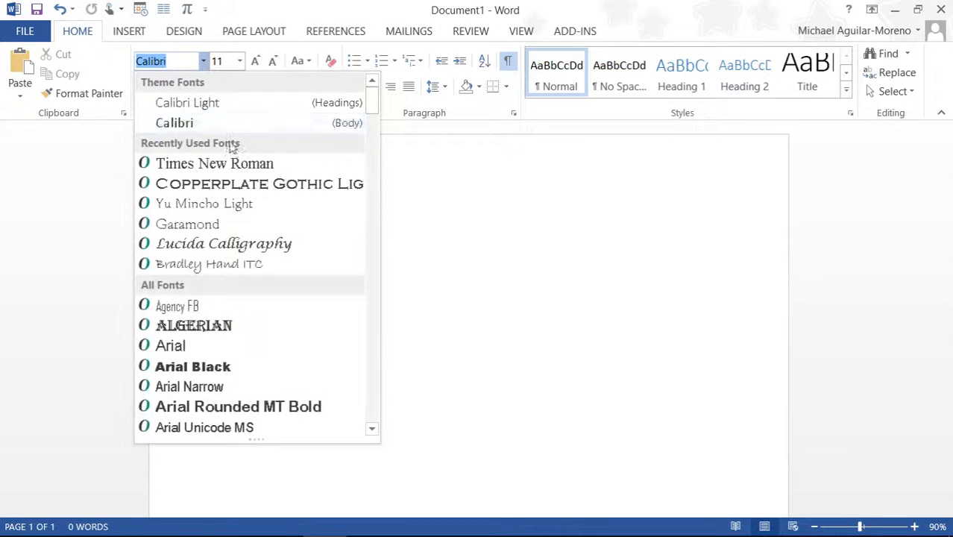
pyautogui.click(240, 61)
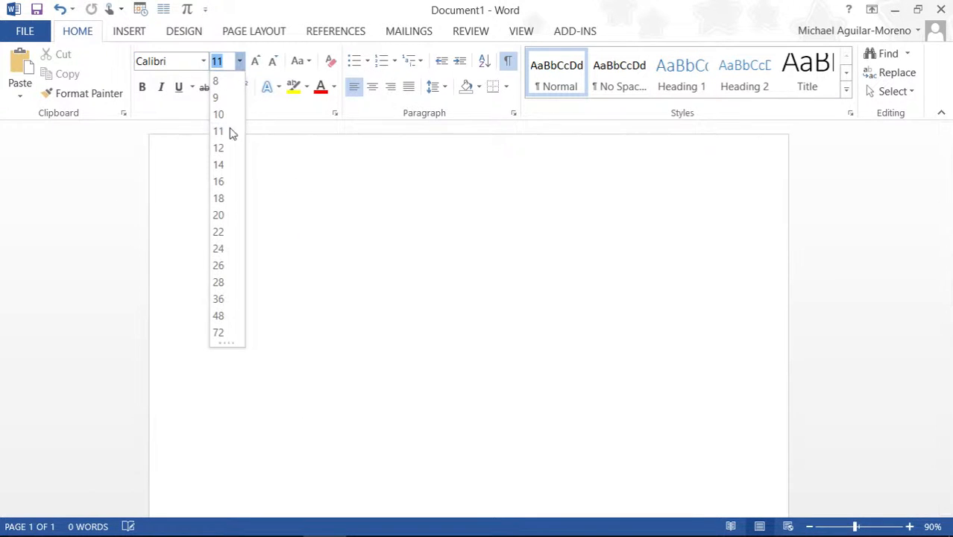
pyautogui.click(362, 161)
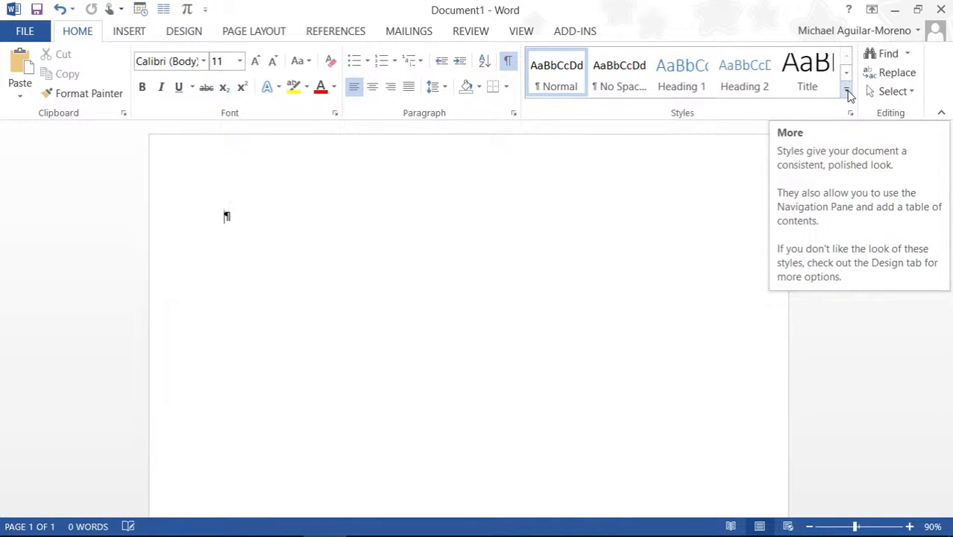
pyautogui.click(848, 91)
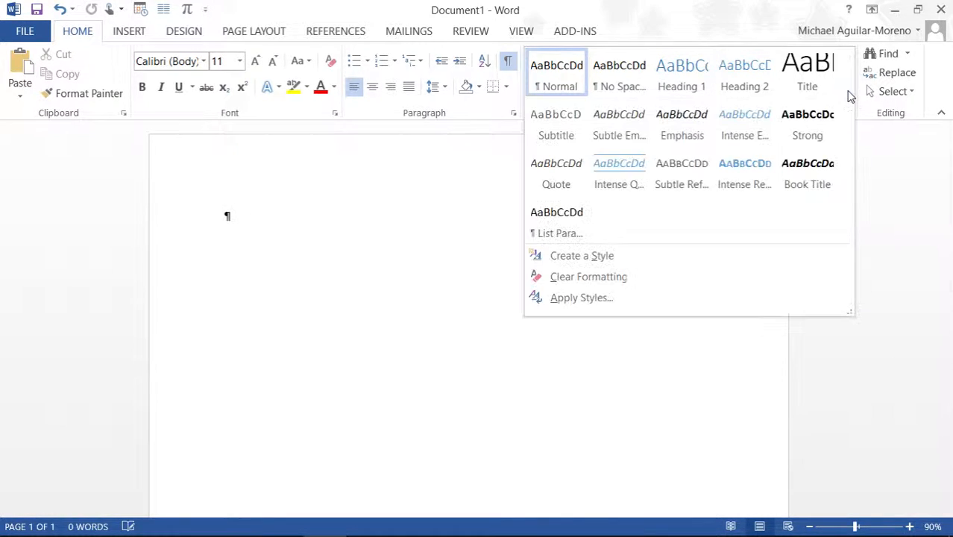
# Step: Start a new style from the current formatting and name it APA Format
pyautogui.click(574, 255)
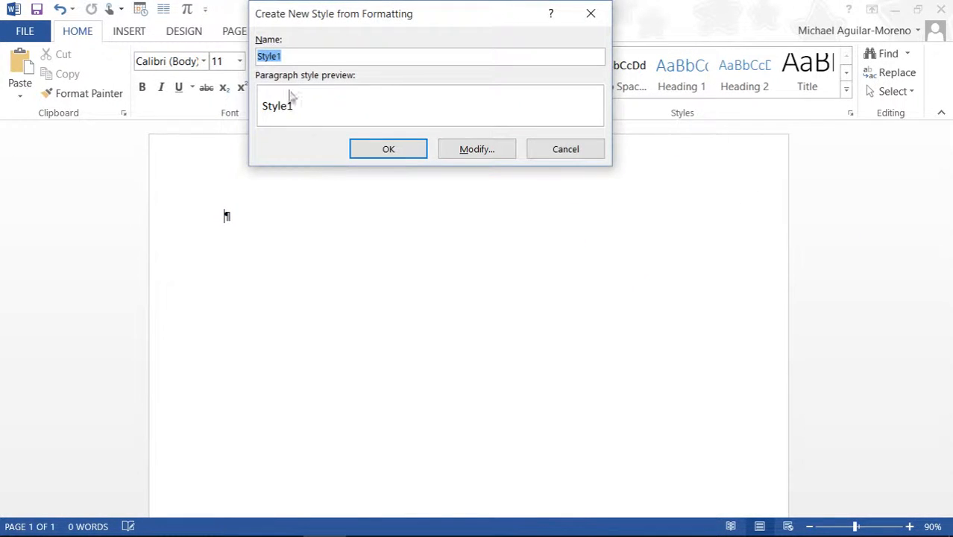
pyautogui.click(291, 56)
pyautogui.press('BackSpace')
pyautogui.press('BackSpace')
pyautogui.press('BackSpace')
pyautogui.press('BackSpace')
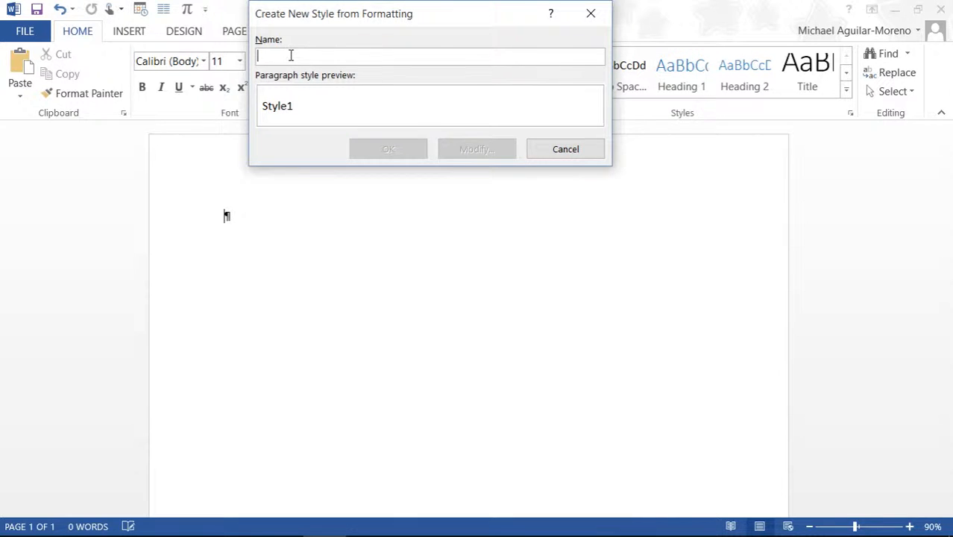
pyautogui.write('AP')
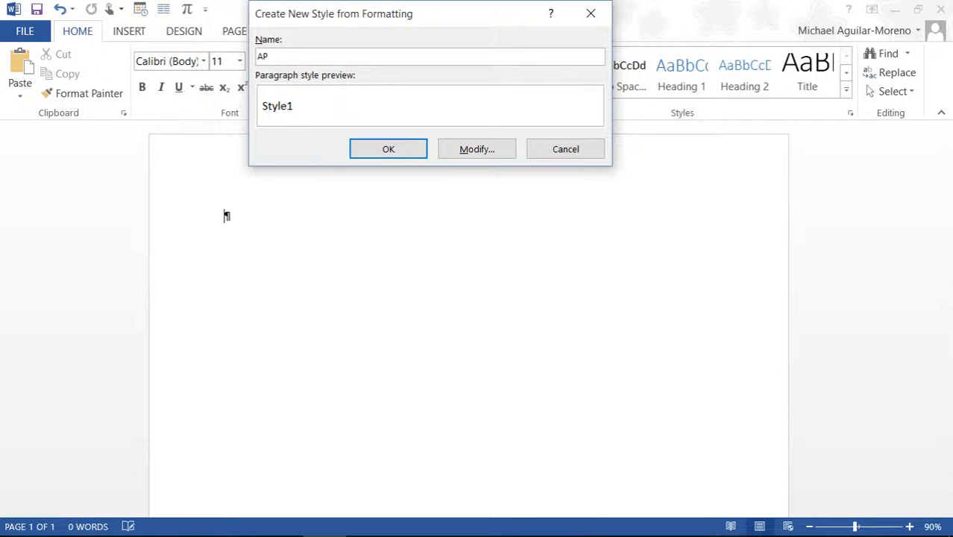
pyautogui.write('A Format')
# Step: Give APA Format Times New Roman 12, automatic updating, and availability in new documents from this template
pyautogui.click(484, 150)
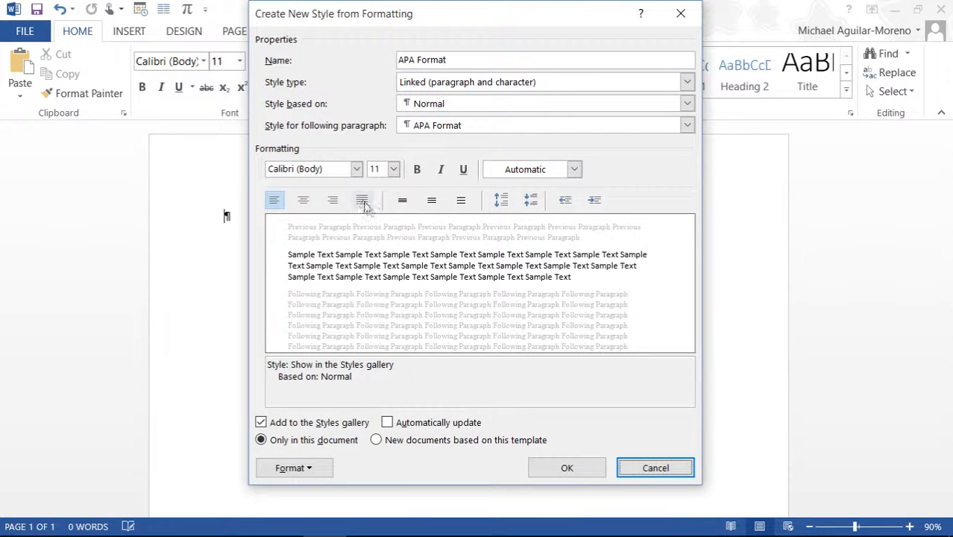
pyautogui.click(356, 169)
pyautogui.click(307, 223)
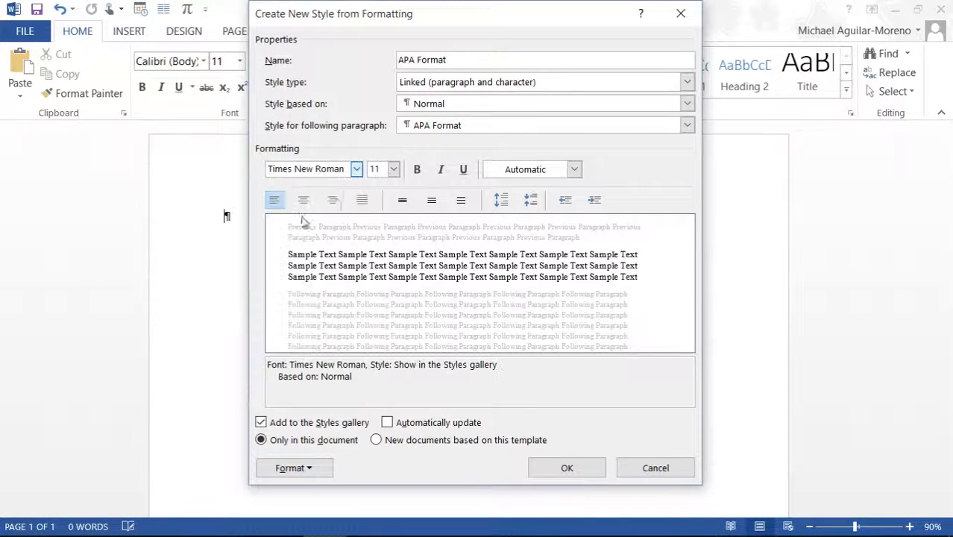
pyautogui.click(394, 170)
pyautogui.click(374, 233)
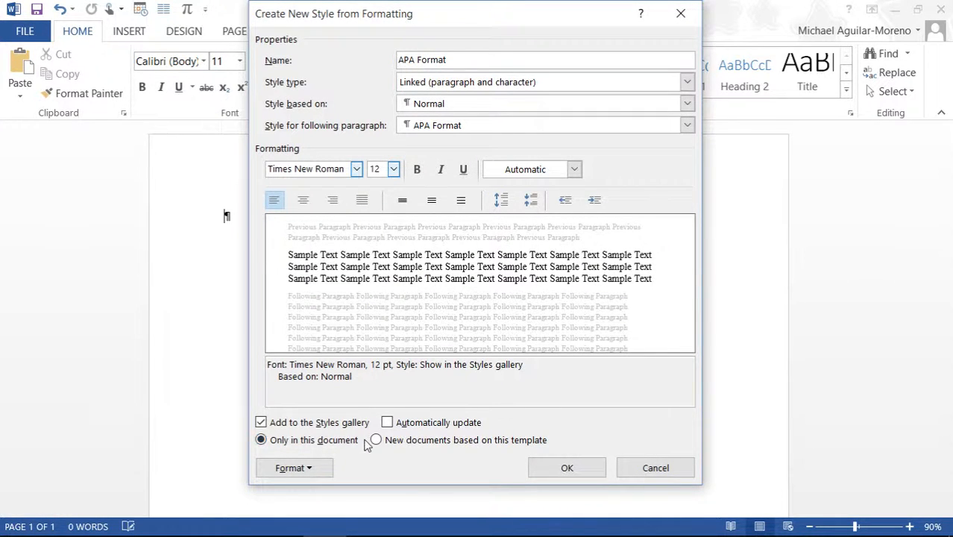
pyautogui.click(388, 423)
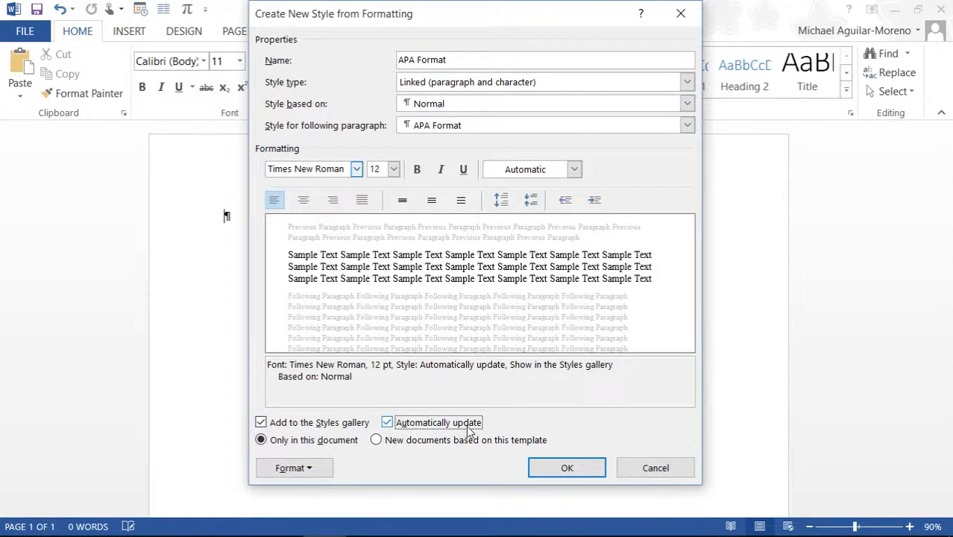
pyautogui.click(378, 441)
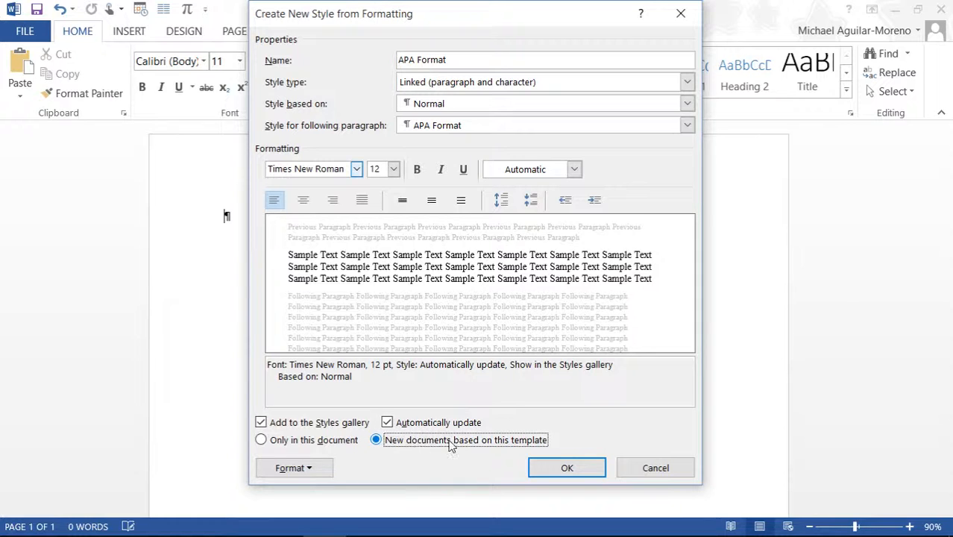
pyautogui.click(564, 469)
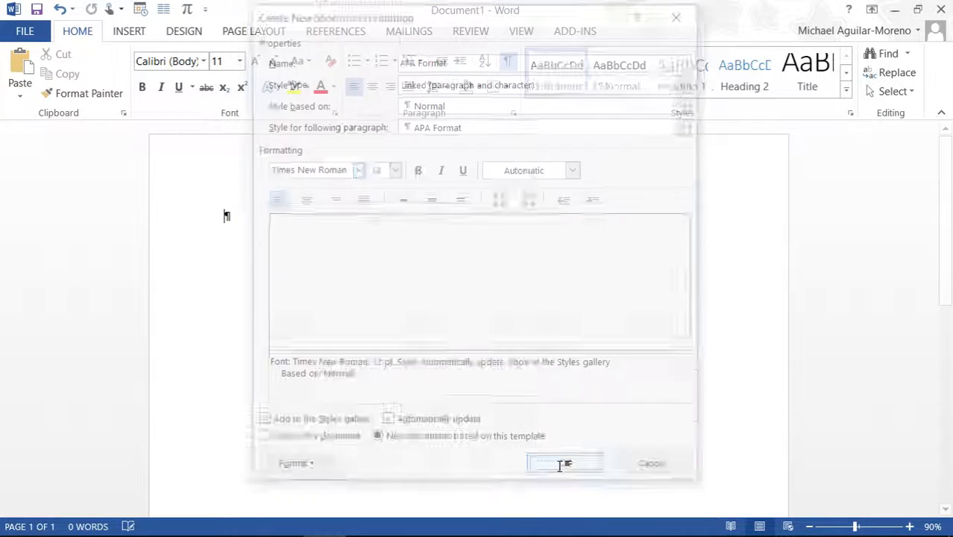
# Step: Close Document1 without saving, relaunch Word and open a fresh blank document
pyautogui.click(942, 8)
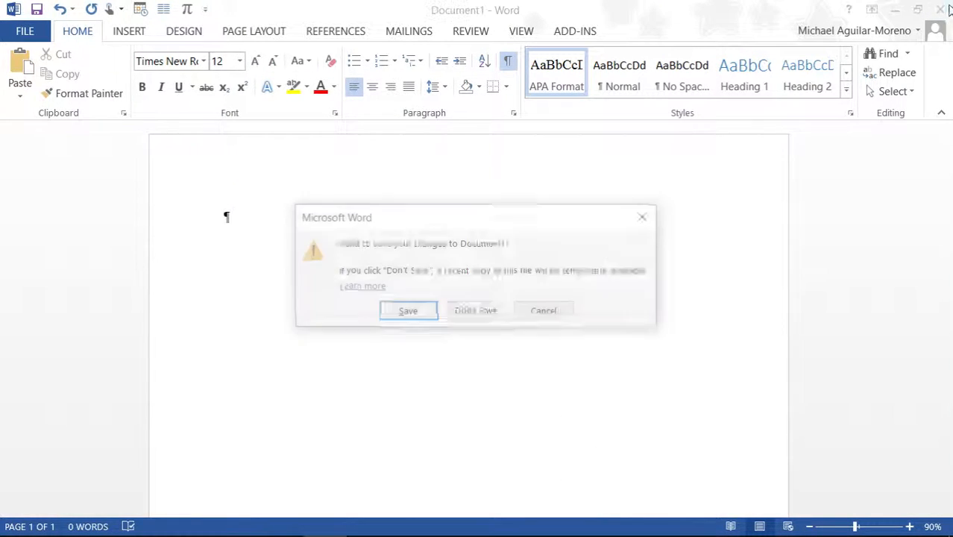
pyautogui.click(489, 311)
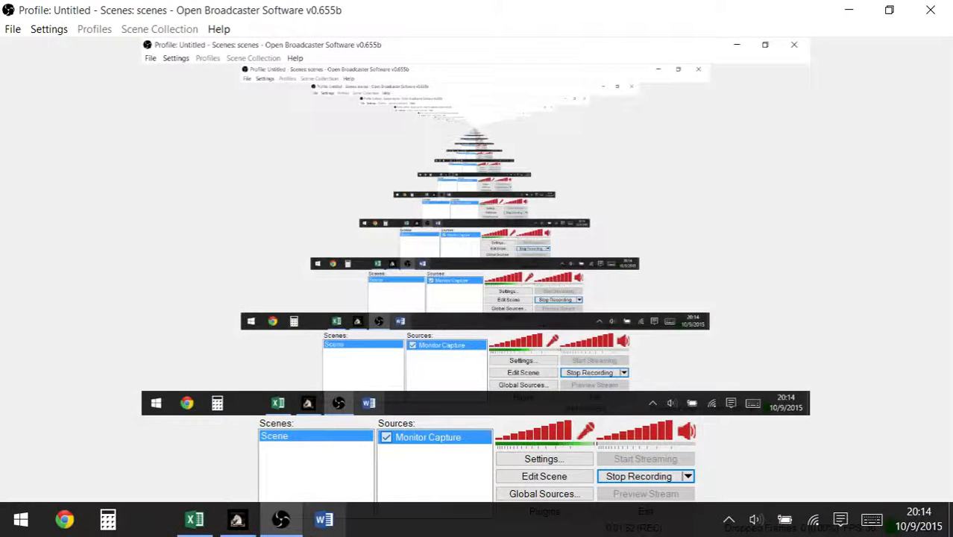
pyautogui.click(325, 522)
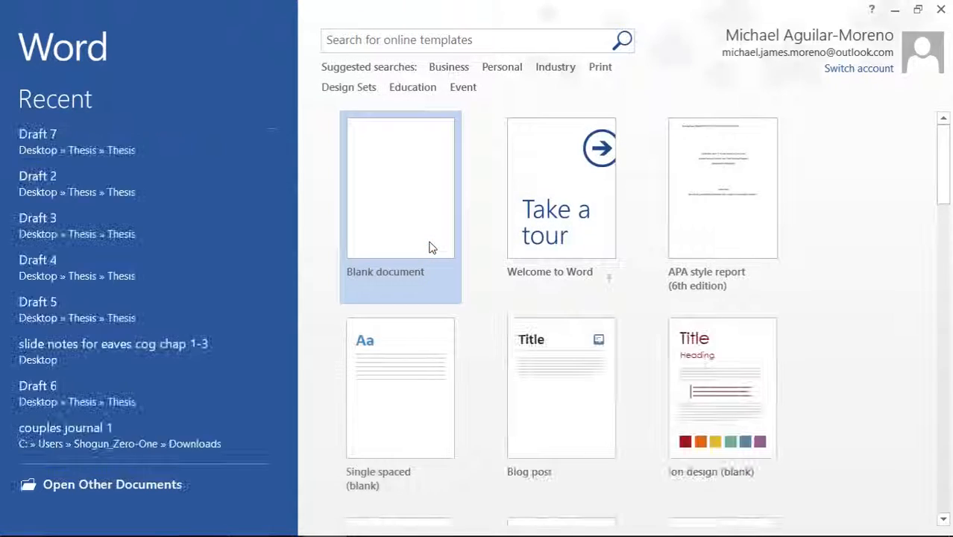
pyautogui.click(404, 241)
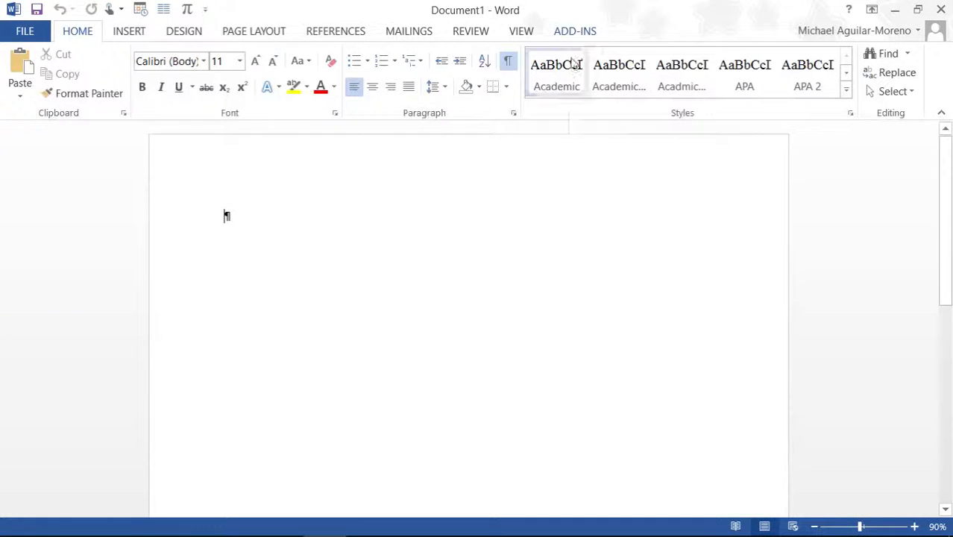
pyautogui.rightClick(569, 67)
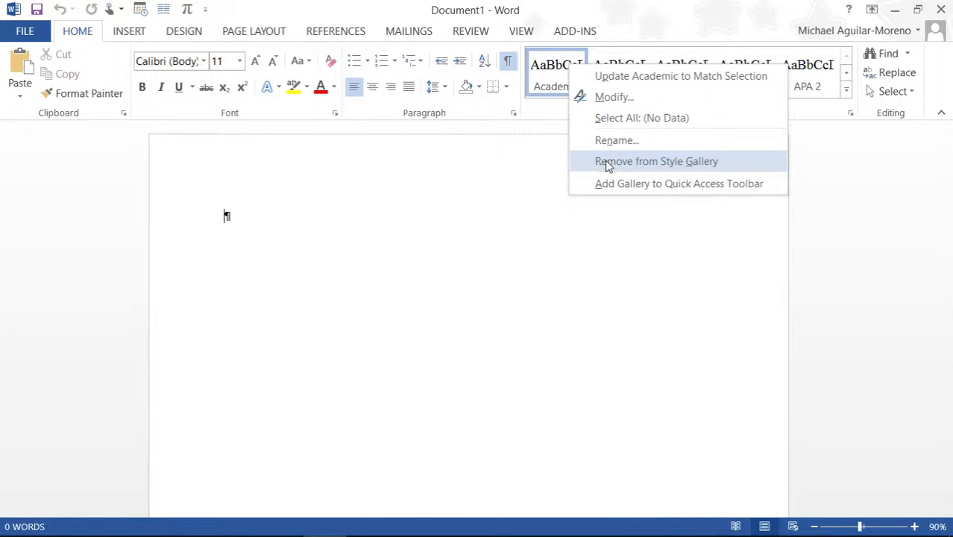
# Step: Remove the Academic, APA 2 and APA Style gallery entries, then apply APA Format
pyautogui.click(689, 161)
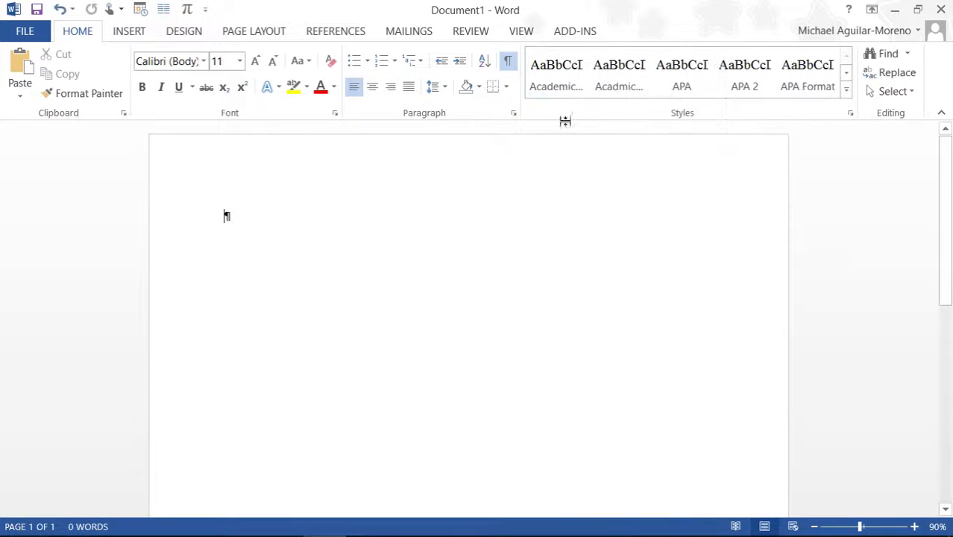
pyautogui.rightClick(544, 70)
pyautogui.click(579, 165)
pyautogui.rightClick(552, 71)
pyautogui.click(574, 159)
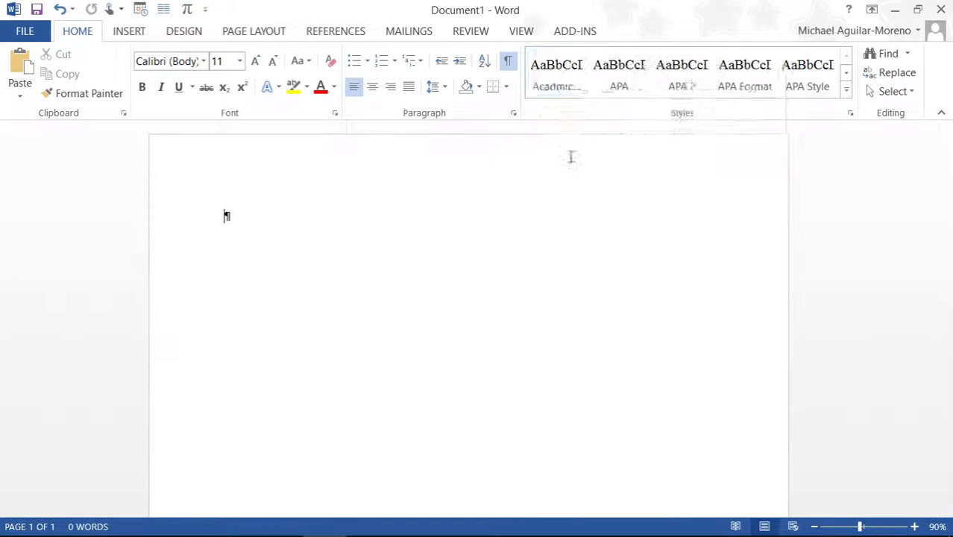
pyautogui.rightClick(558, 72)
pyautogui.click(591, 173)
pyautogui.rightClick(552, 80)
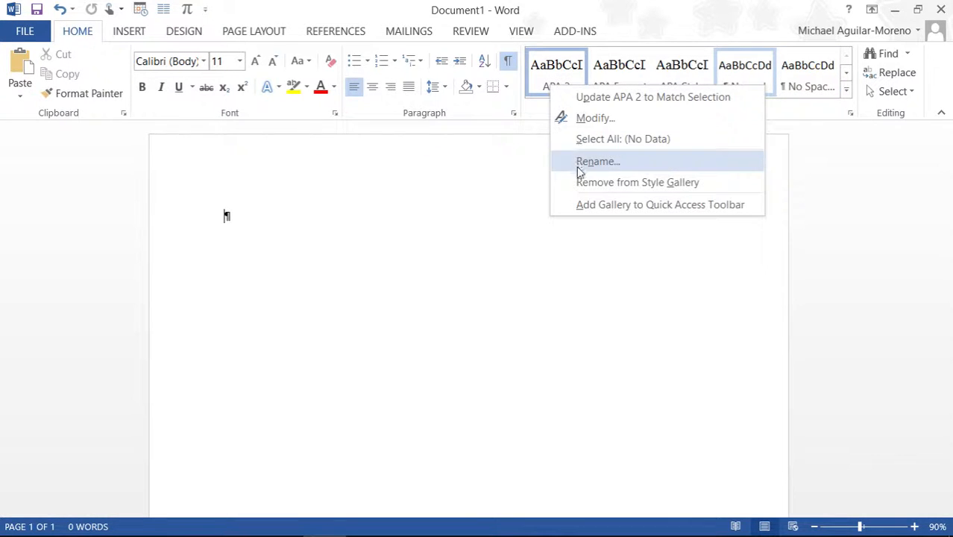
pyautogui.click(578, 179)
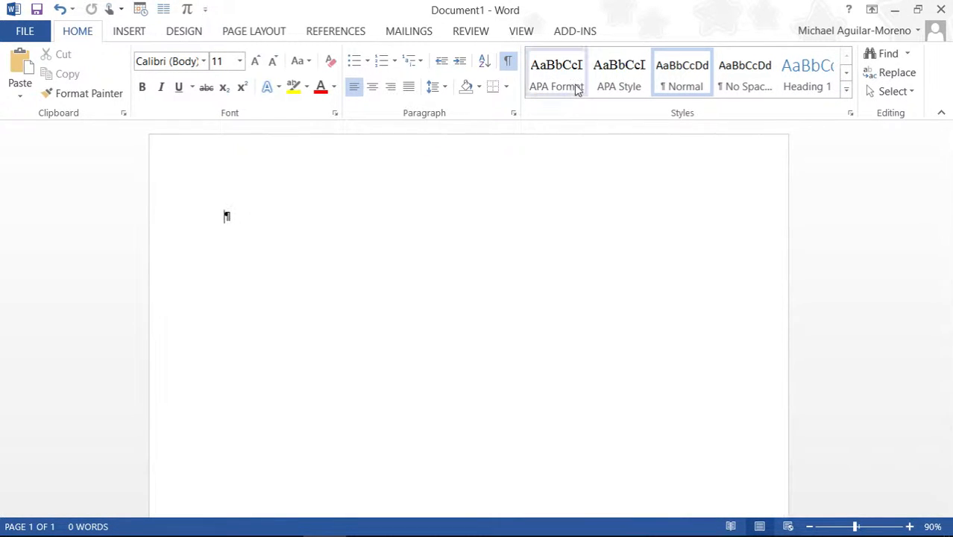
pyautogui.rightClick(617, 88)
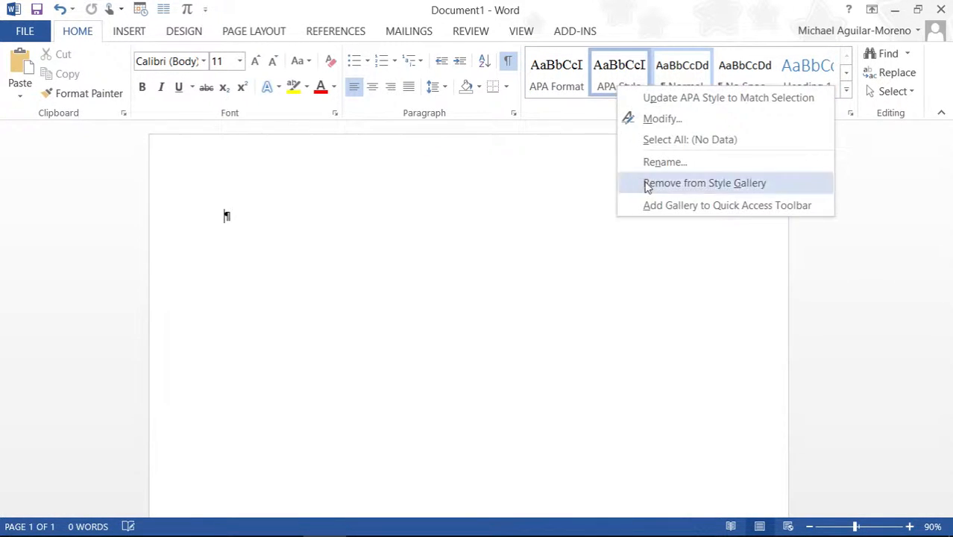
pyautogui.click(619, 183)
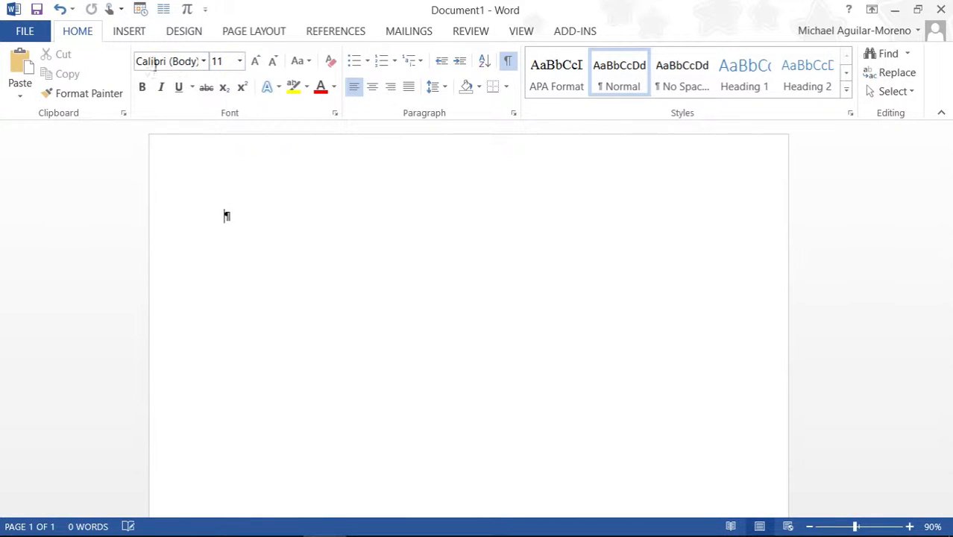
pyautogui.click(548, 71)
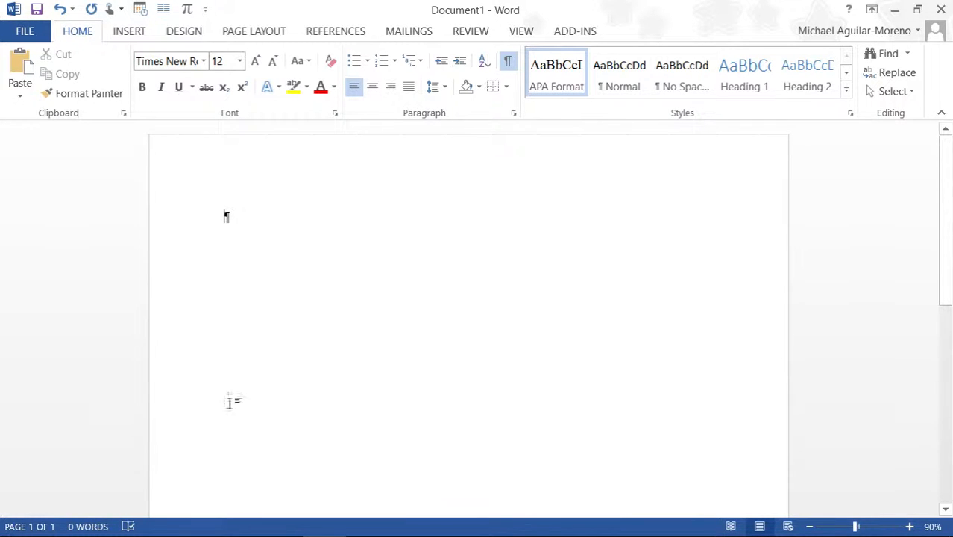
# Step: Search the online templates for 'apa' and create a document from APA style report (6th edition)
pyautogui.moveTo(241, 535)
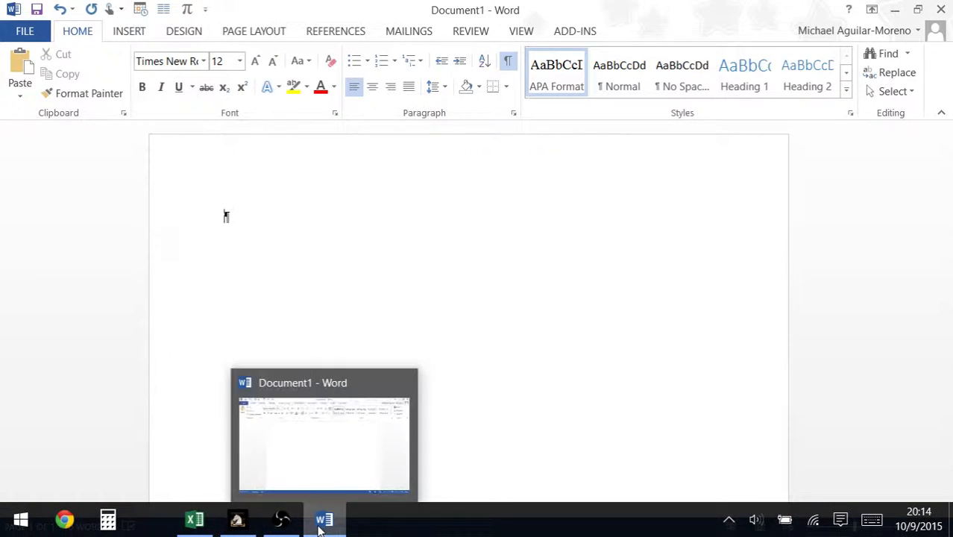
pyautogui.click(321, 522)
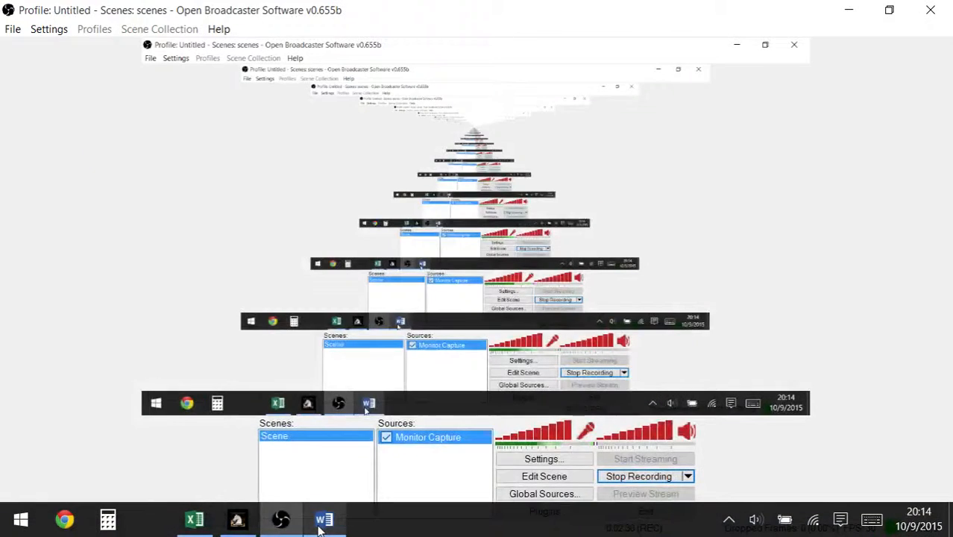
pyautogui.click(321, 522)
pyautogui.click(32, 35)
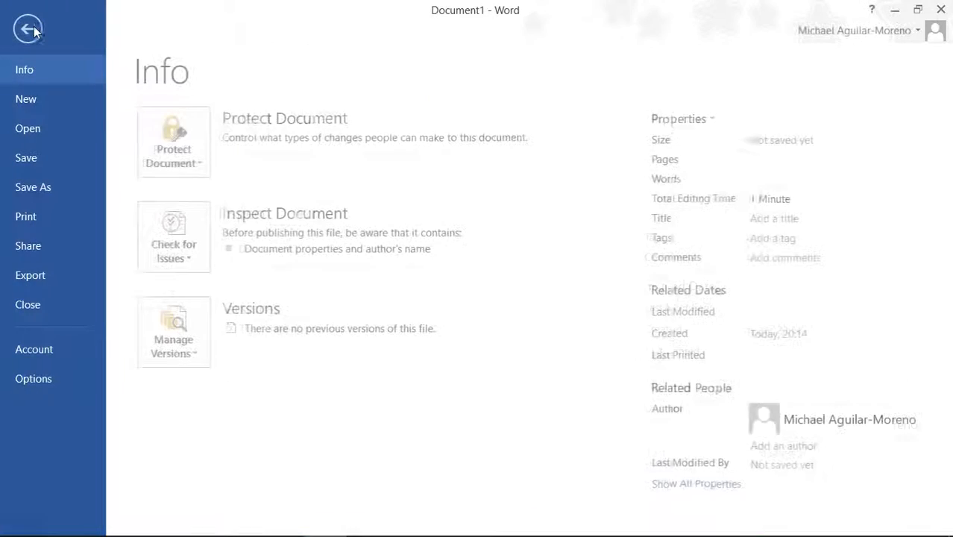
pyautogui.click(39, 100)
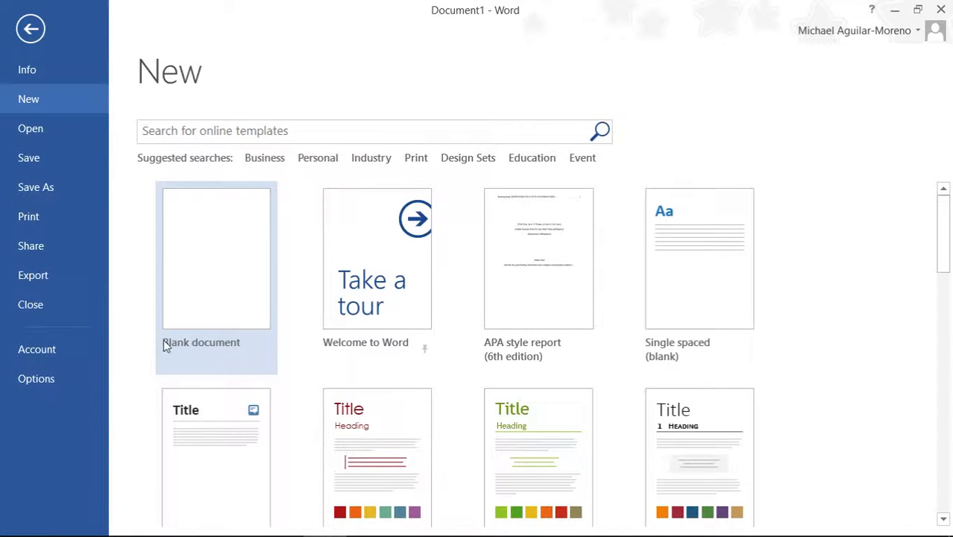
pyautogui.click(235, 128)
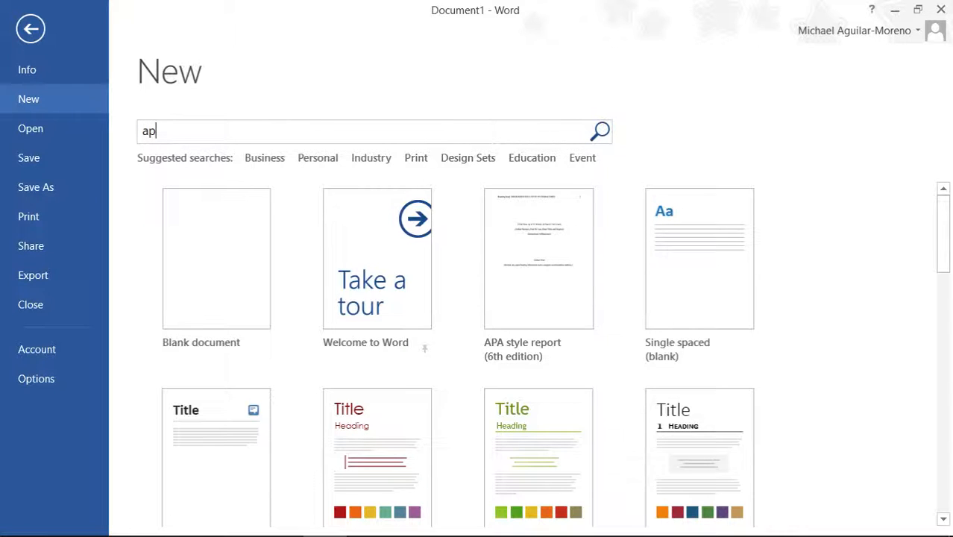
pyautogui.click(600, 131)
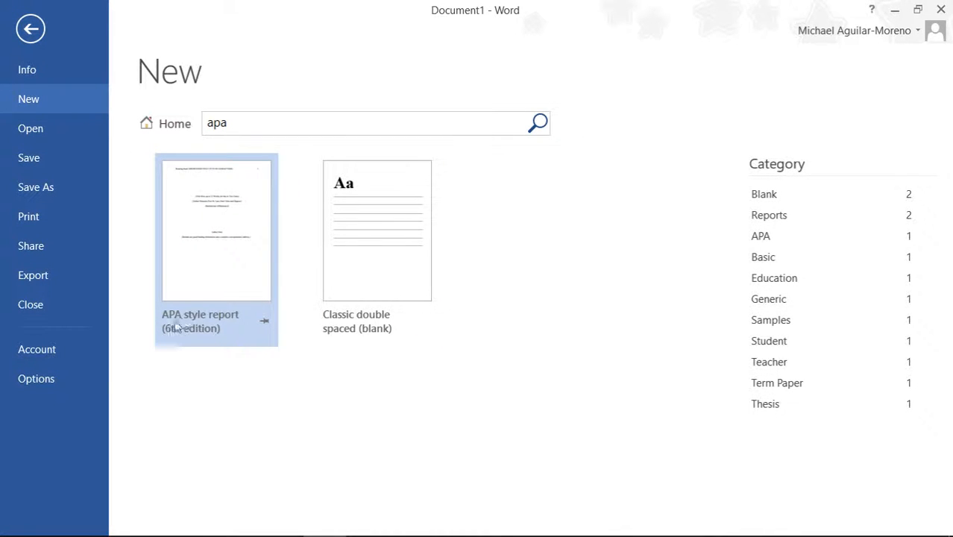
pyautogui.click(221, 239)
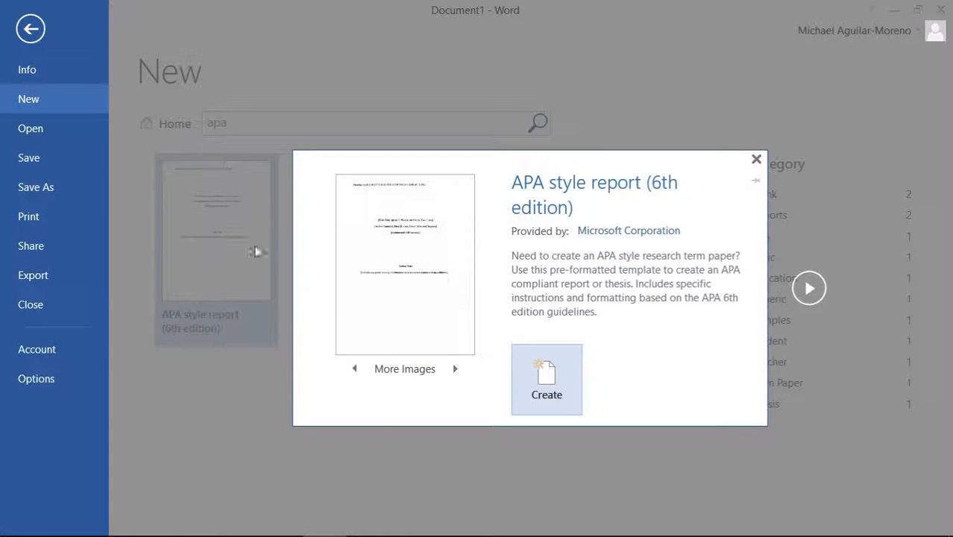
pyautogui.click(552, 377)
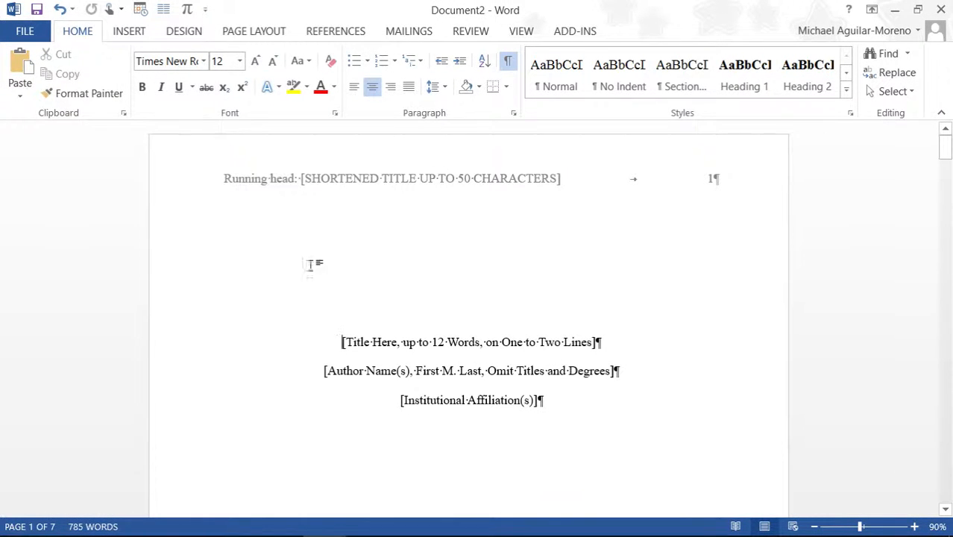
pyautogui.click(357, 345)
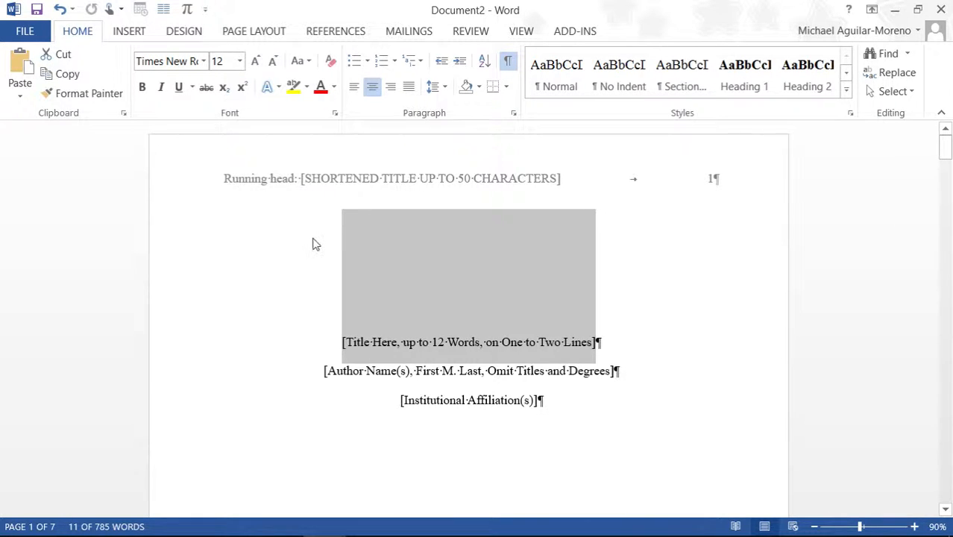
pyautogui.scroll(-1, 411, 251)
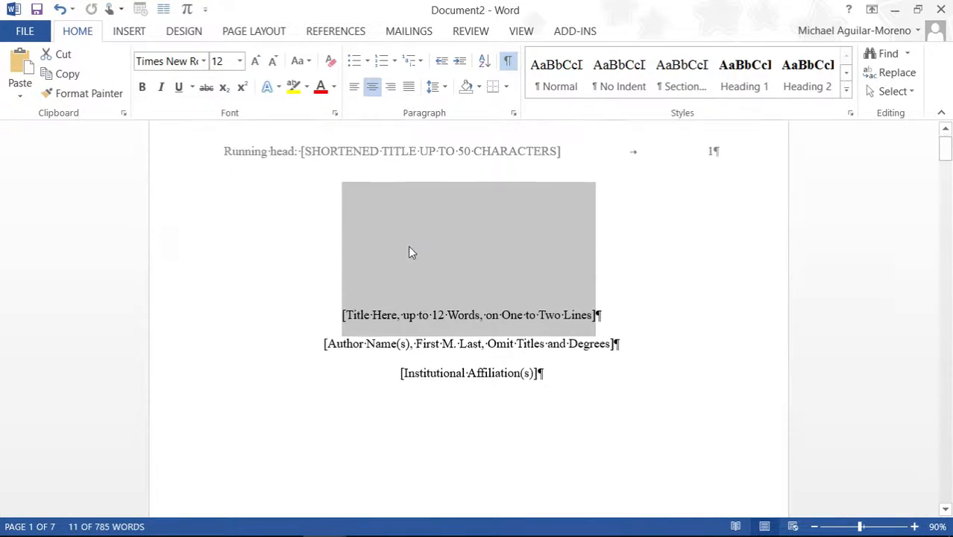
pyautogui.click(389, 364)
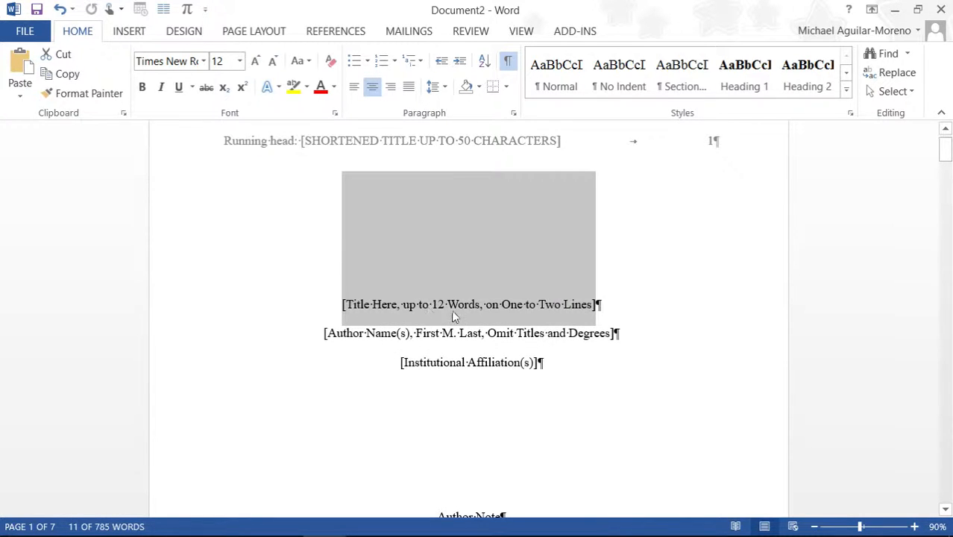
pyautogui.scroll(-2, 396, 310)
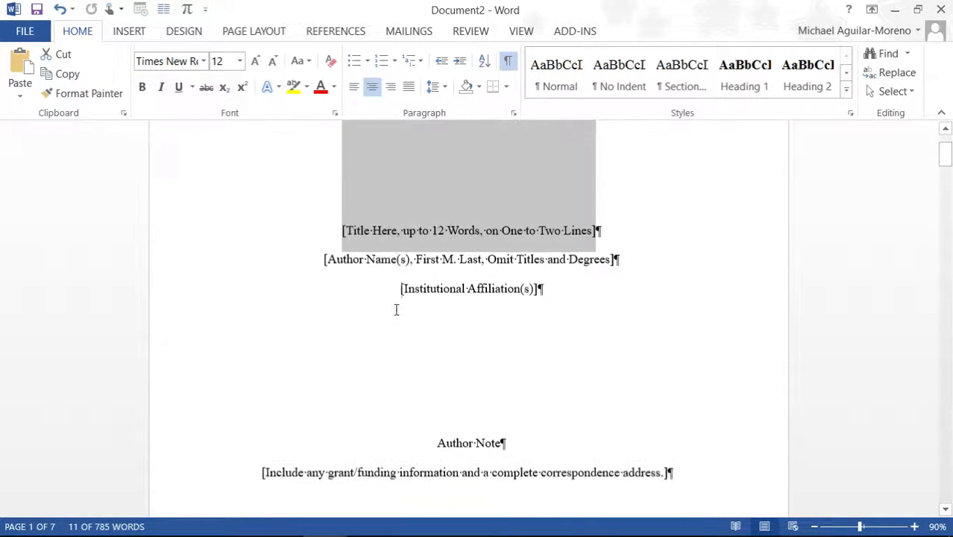
pyautogui.scroll(-10, 396, 310)
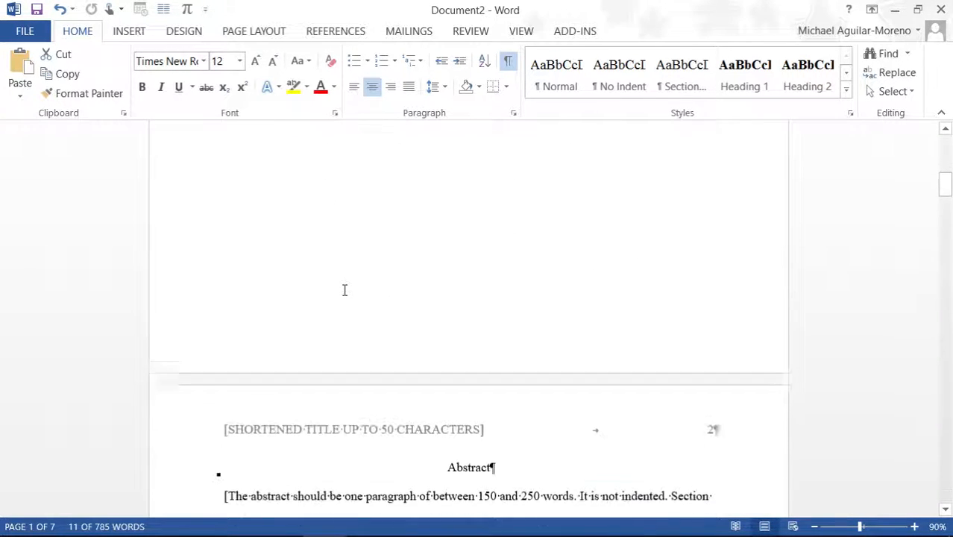
pyautogui.scroll(-7, 345, 290)
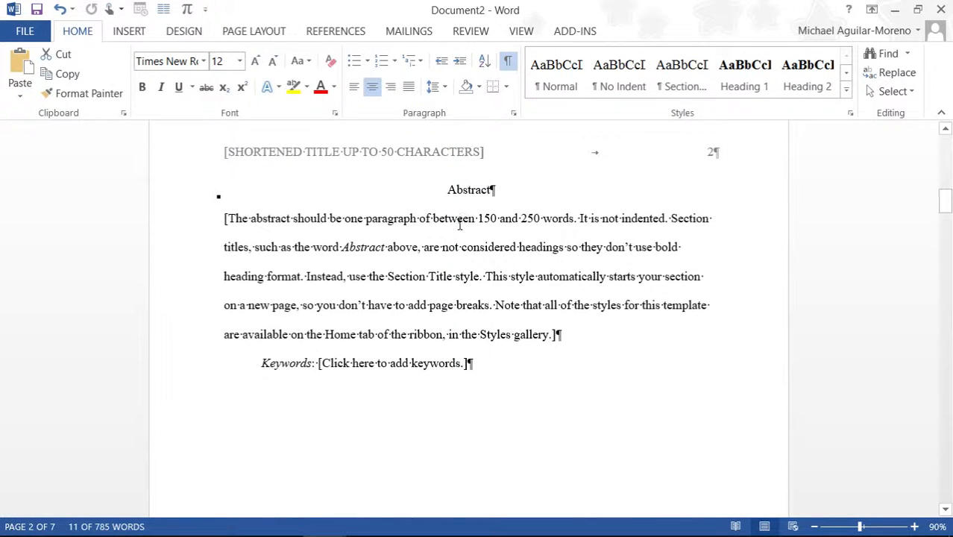
pyautogui.click(479, 214)
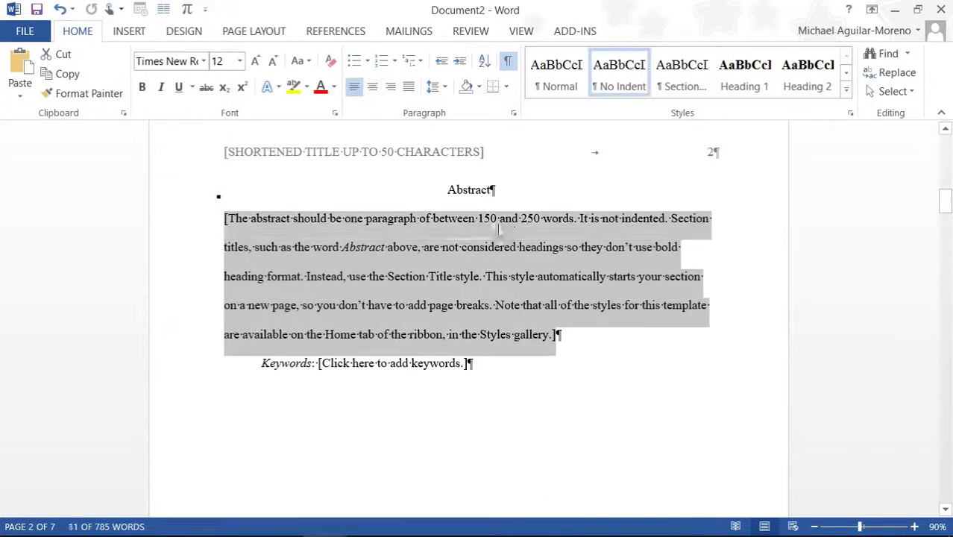
pyautogui.scroll(-4, 381, 280)
pyautogui.scroll(-10, 378, 280)
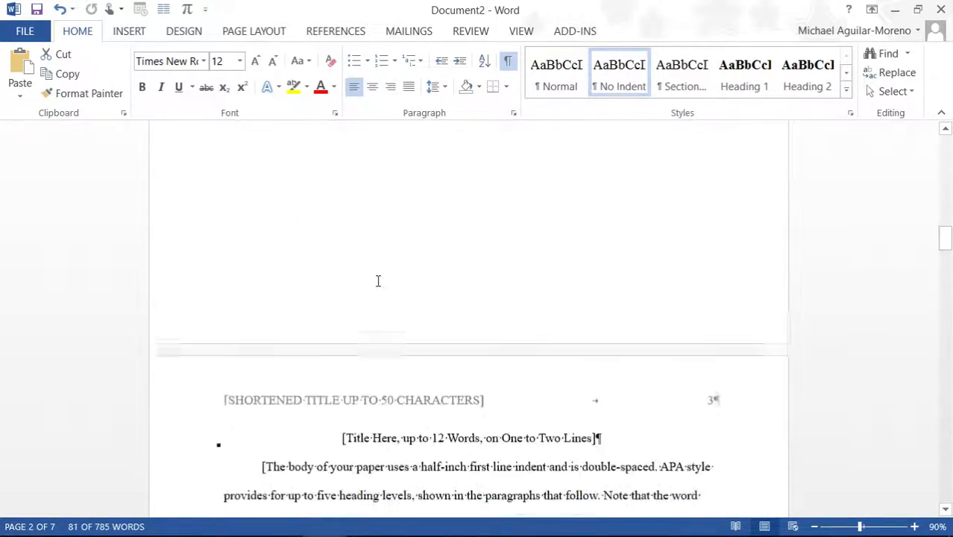
pyautogui.scroll(-15, 385, 277)
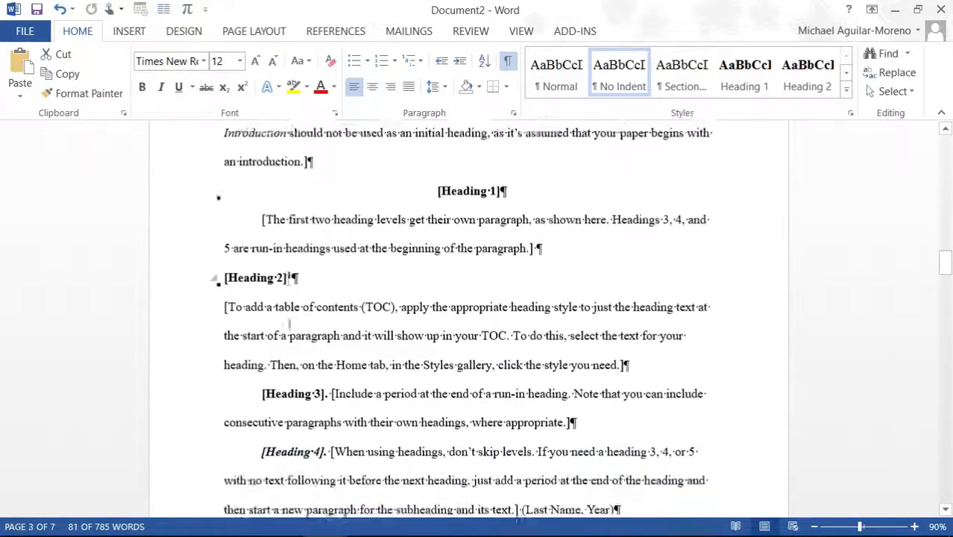
# Step: In the References bibliography, keep APA as the citation style on the References tab
pyautogui.scroll(-4, 522, 316)
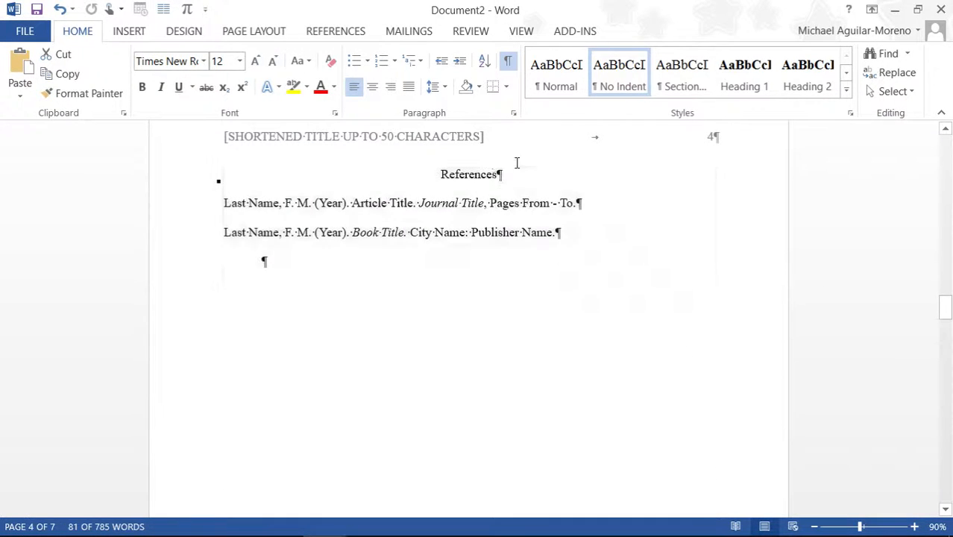
pyautogui.click(460, 318)
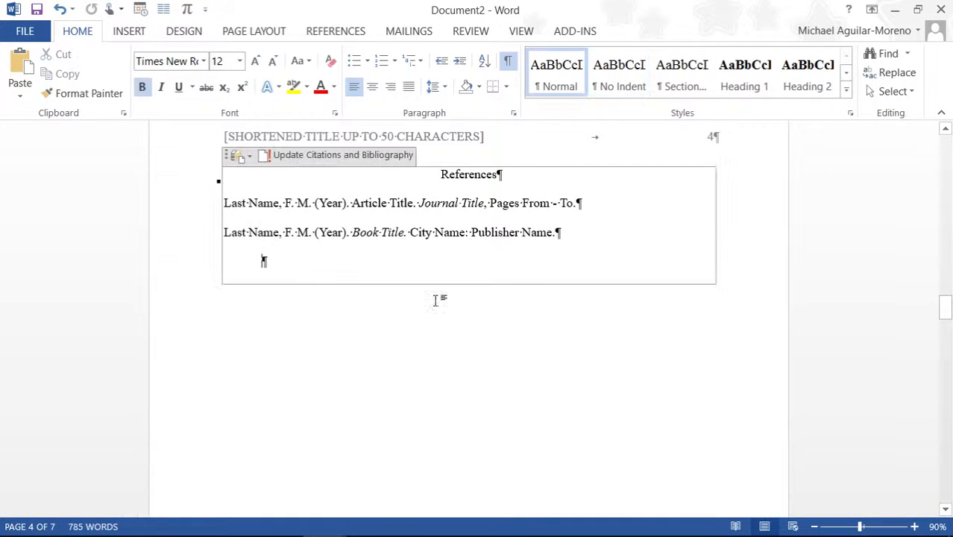
pyautogui.click(350, 32)
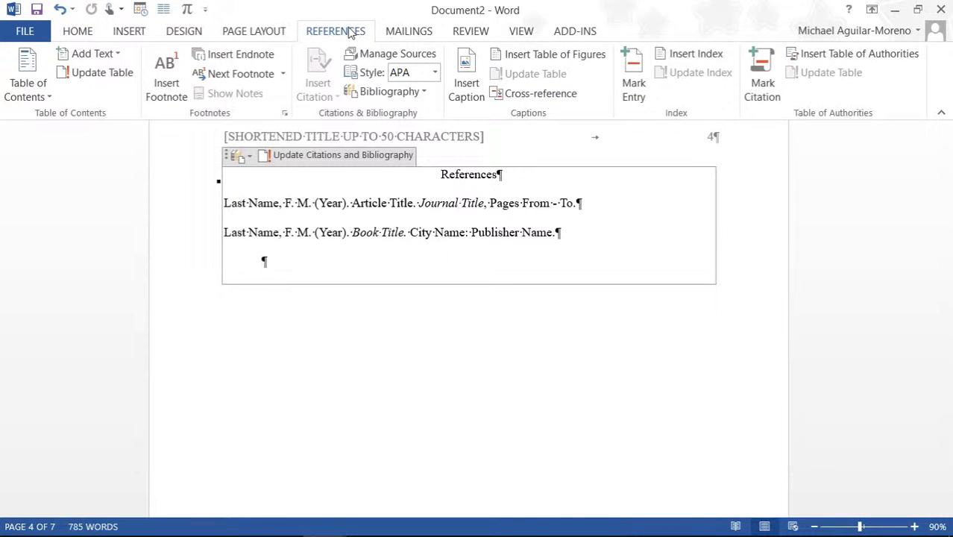
pyautogui.click(436, 74)
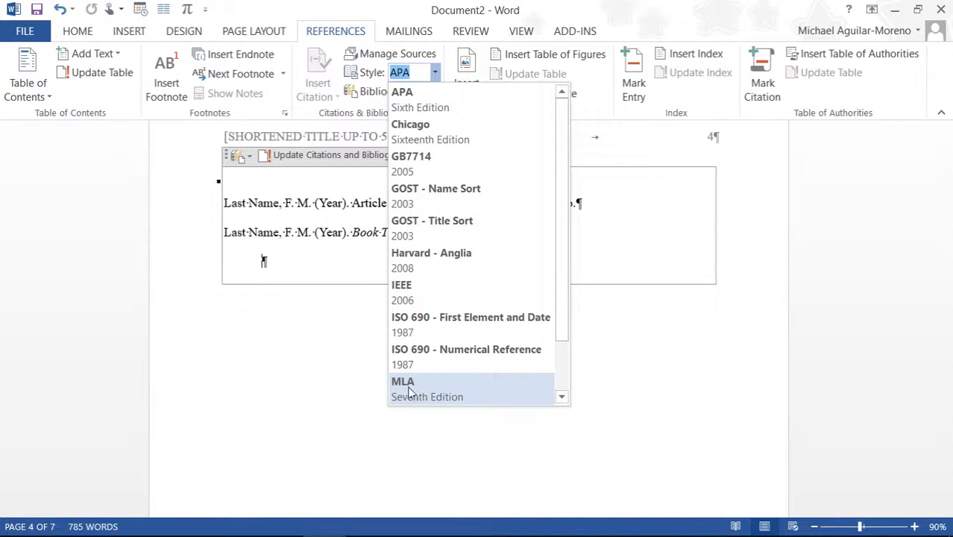
pyautogui.click(250, 321)
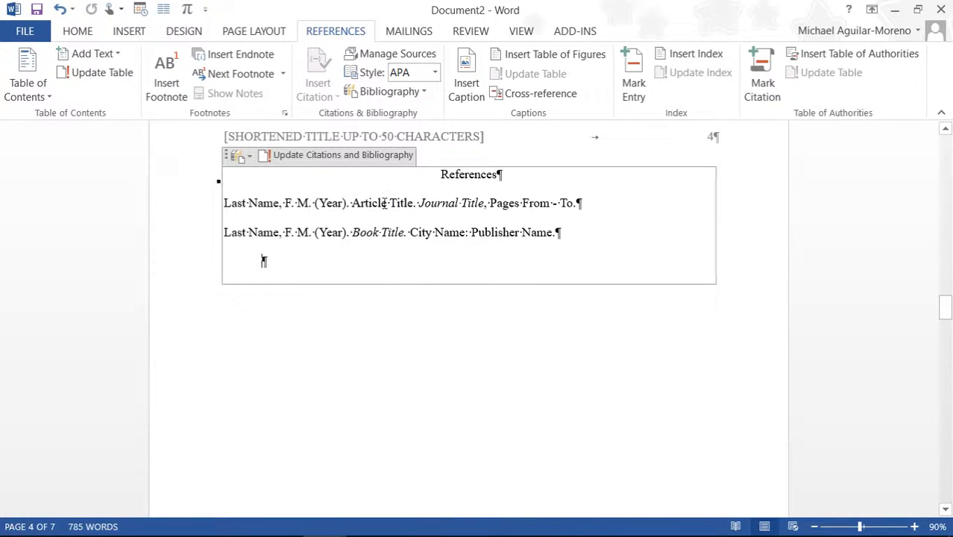
# Step: Select parts of the first two reference entries, then clear the selection
pyautogui.moveTo(346, 203); pyautogui.dragTo(458, 206)
pyautogui.moveTo(488, 234); pyautogui.dragTo(382, 235)
pyautogui.click(268, 281)
pyautogui.scroll(5, 792, 395)
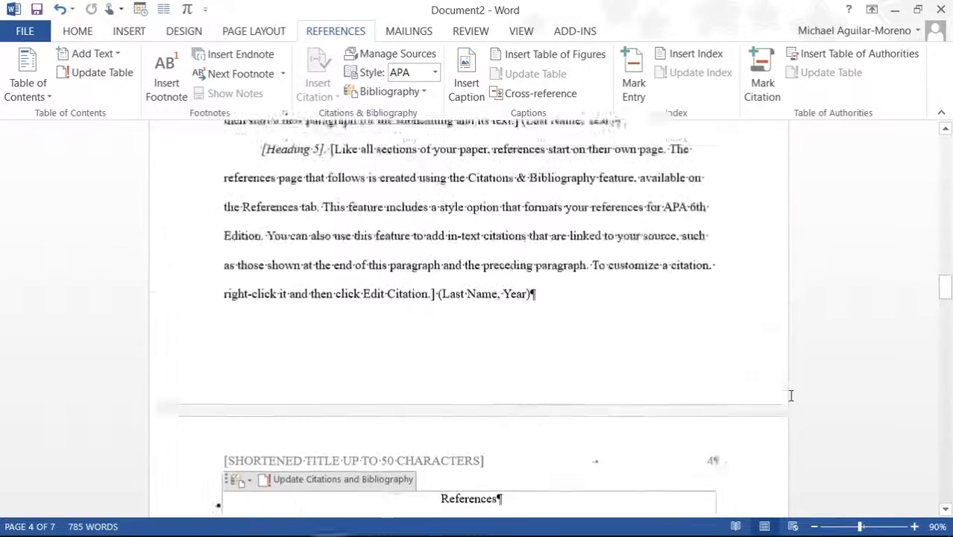
pyautogui.scroll(4, 792, 395)
pyautogui.moveTo(946, 286); pyautogui.dragTo(946, 266)
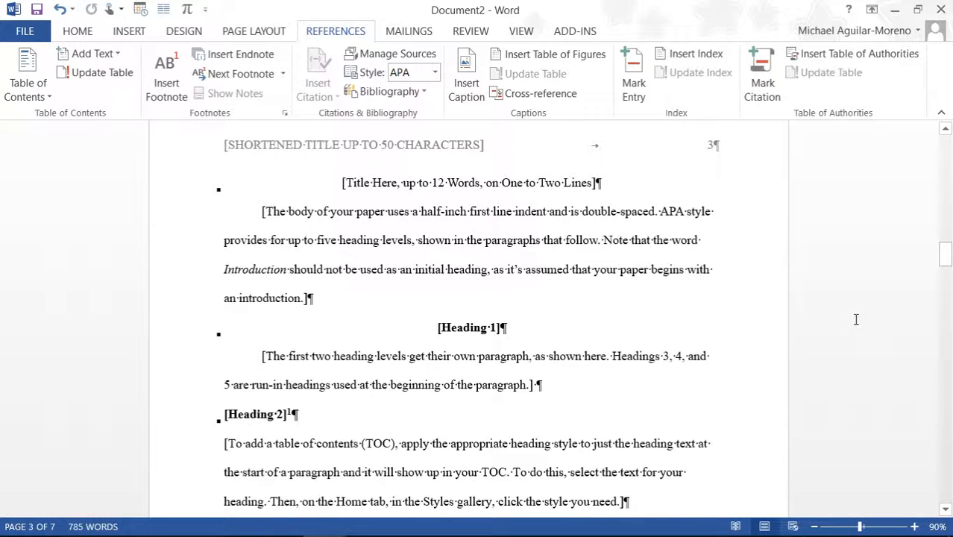
pyautogui.hotkey('ctrl', 'Home')
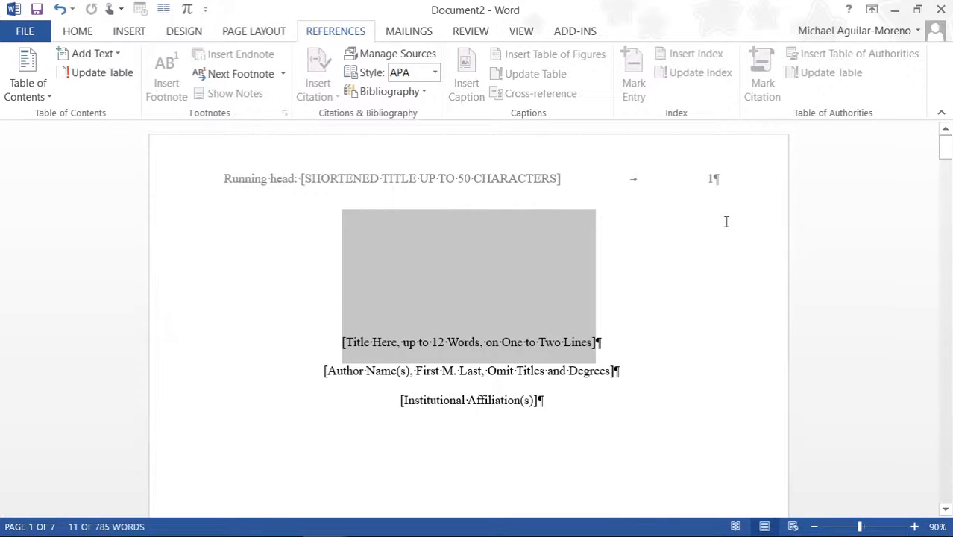
pyautogui.hotkey('ctrl', 'End')
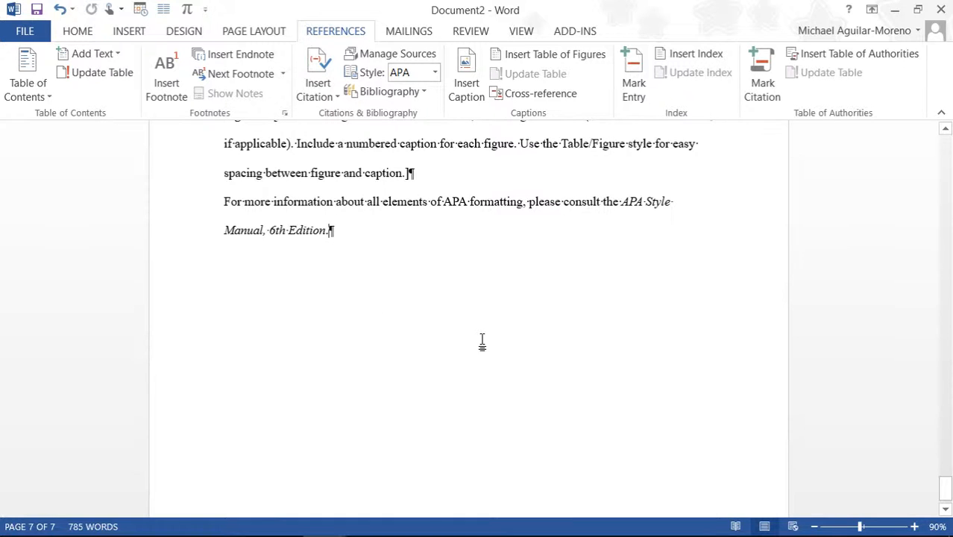
pyautogui.hotkey('ctrl', 'Home')
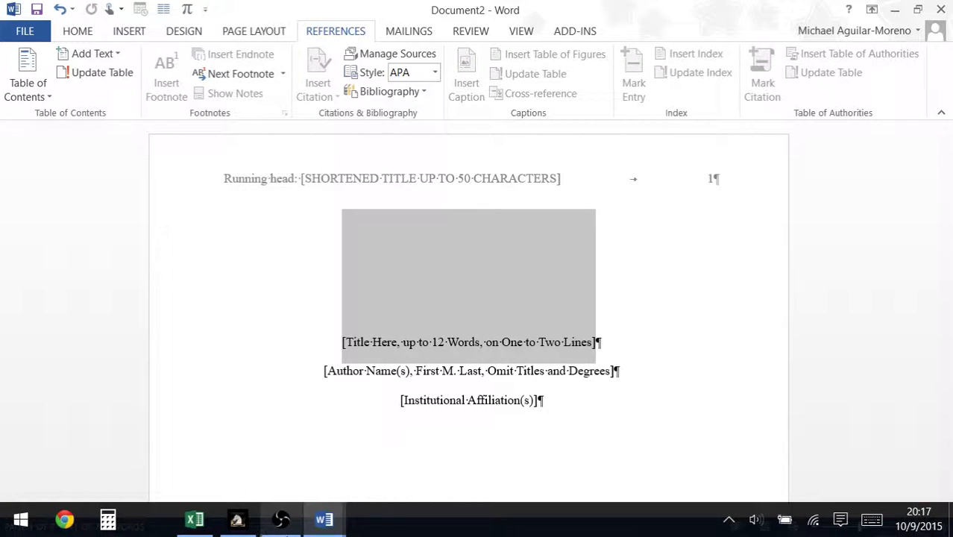
pyautogui.click(324, 520)
# Step: Switch to the blank Document1 and zoom to One Page so the whole page fits
pyautogui.click(284, 461)
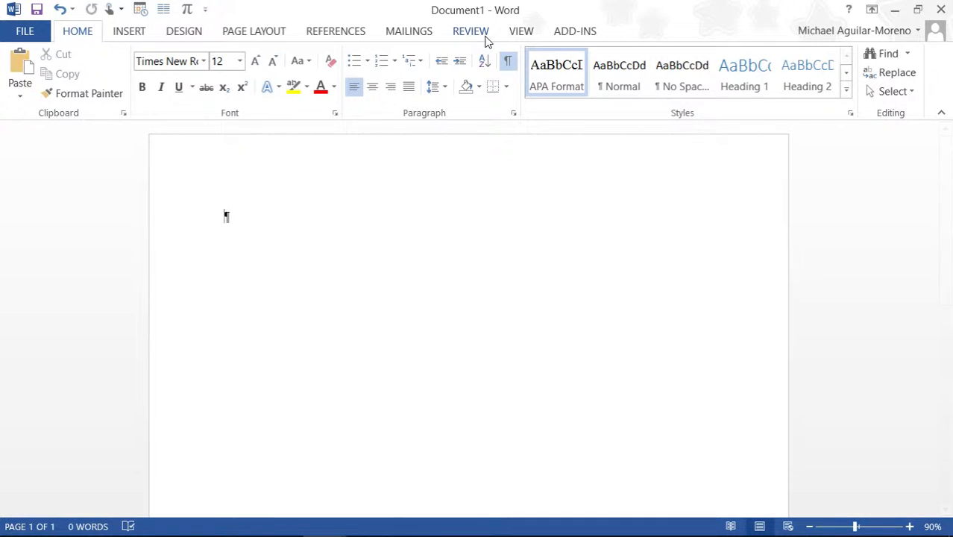
pyautogui.click(519, 31)
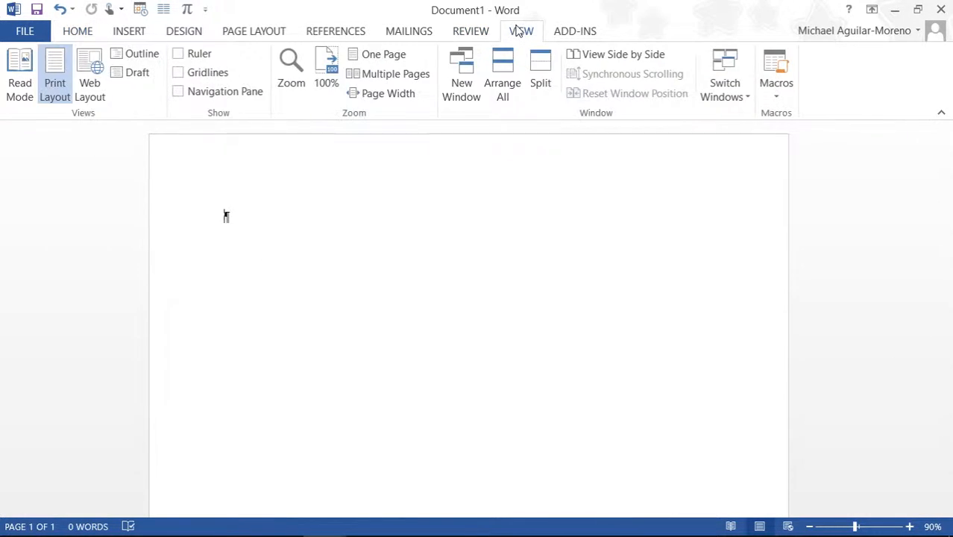
pyautogui.click(380, 59)
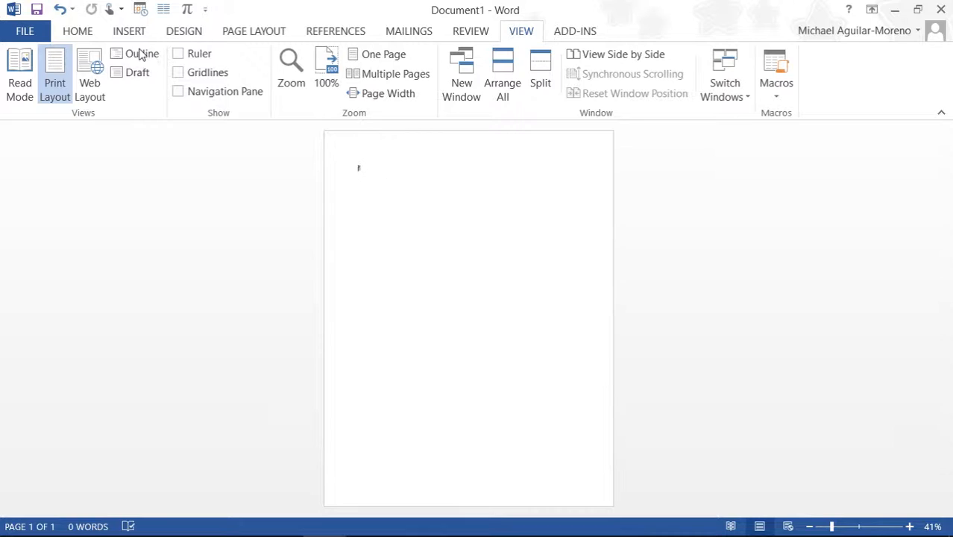
pyautogui.click(89, 33)
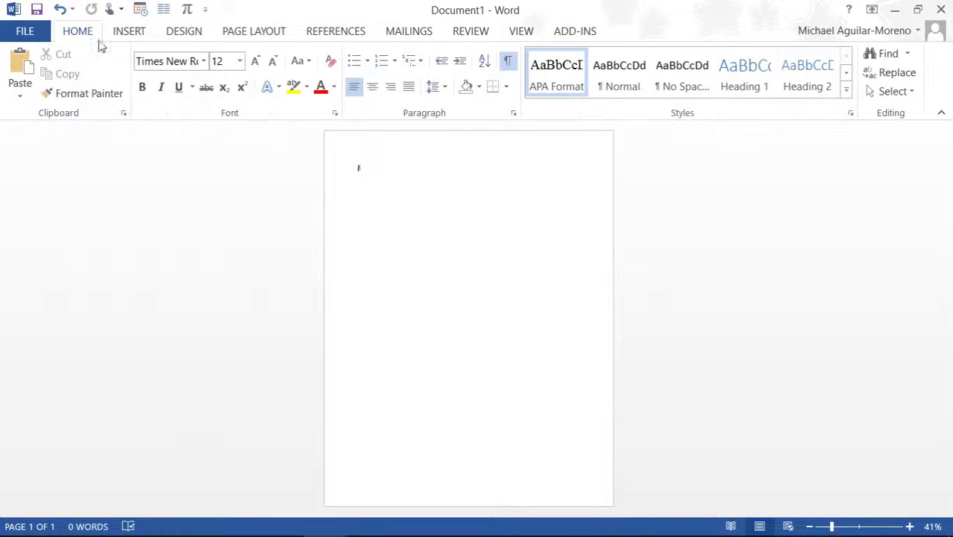
# Step: Show paragraph marks, add blank lines at the top, and center them
pyautogui.click(509, 64)
pyautogui.press('Return')
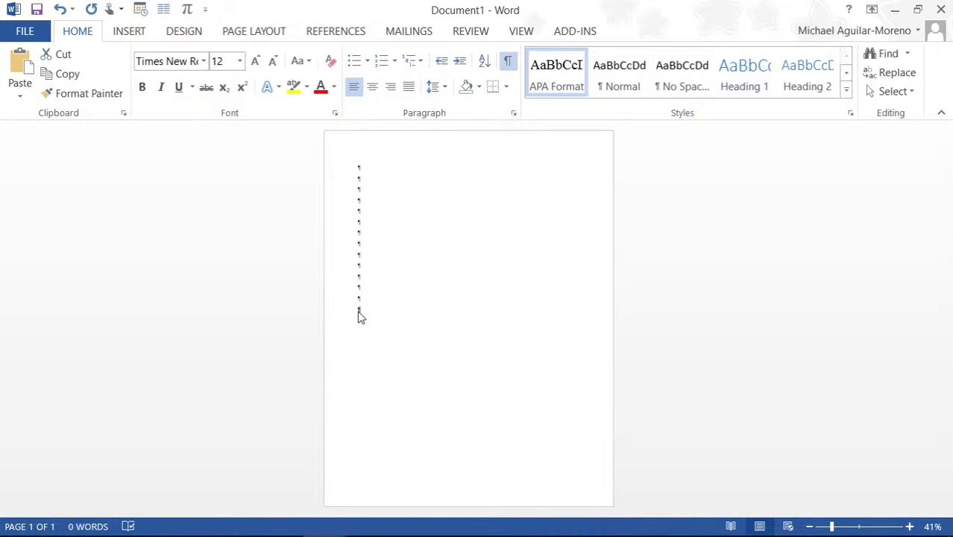
pyautogui.moveTo(357, 310); pyautogui.dragTo(366, 310)
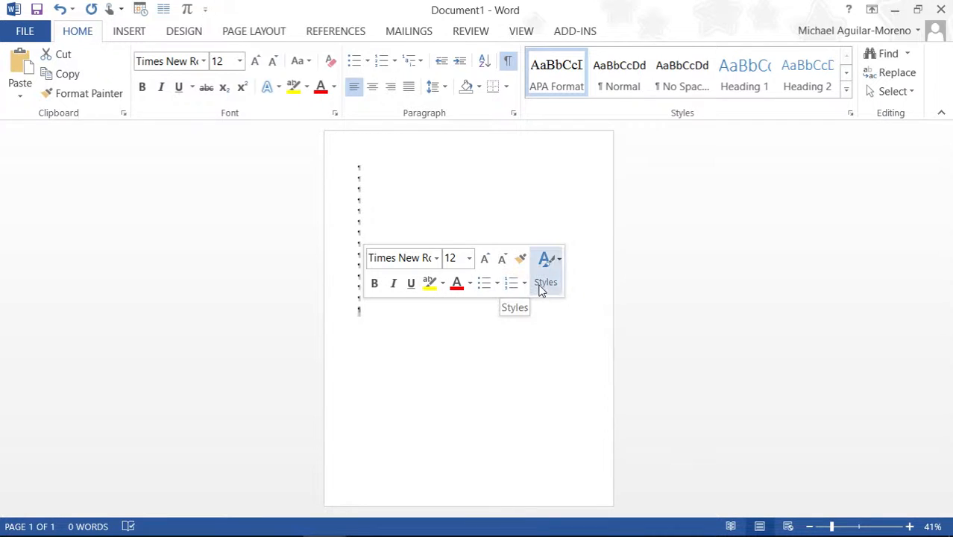
pyautogui.click(375, 94)
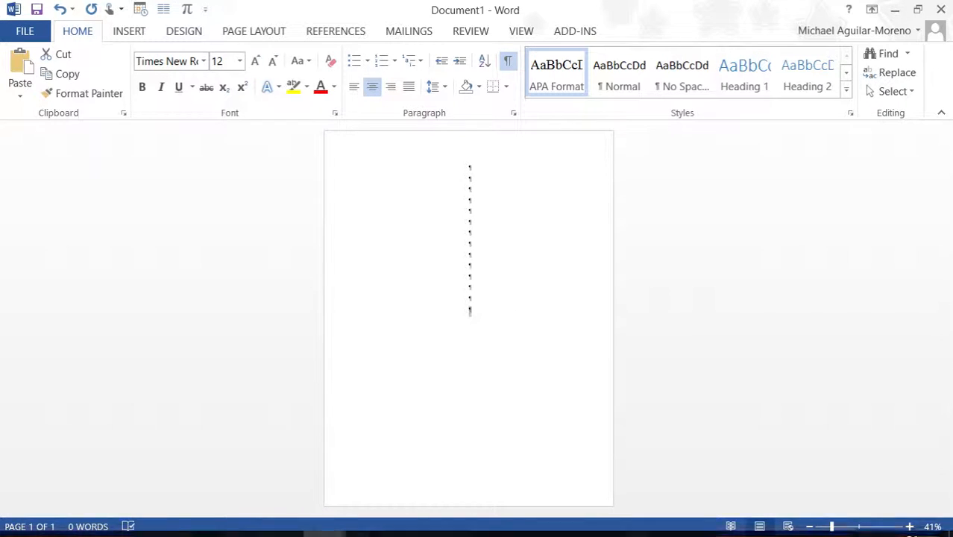
# Step: Glance at the APA template document, then return to Document1
pyautogui.moveTo(324, 520)
pyautogui.click(386, 457)
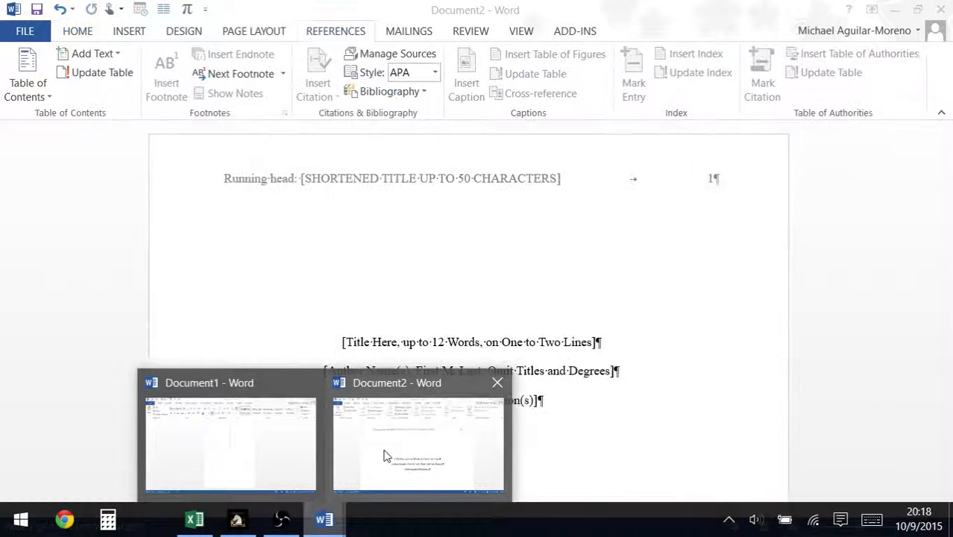
pyautogui.moveTo(323, 520)
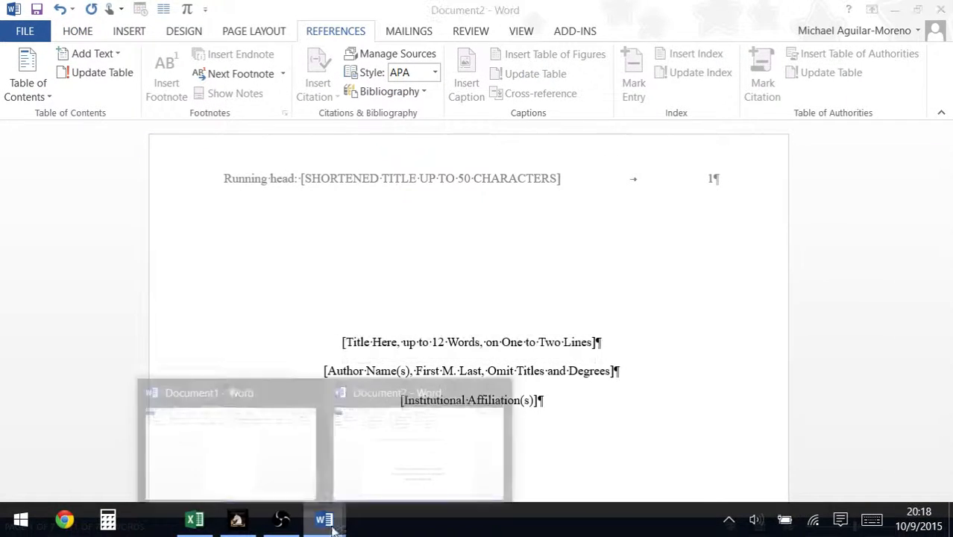
pyautogui.click(283, 471)
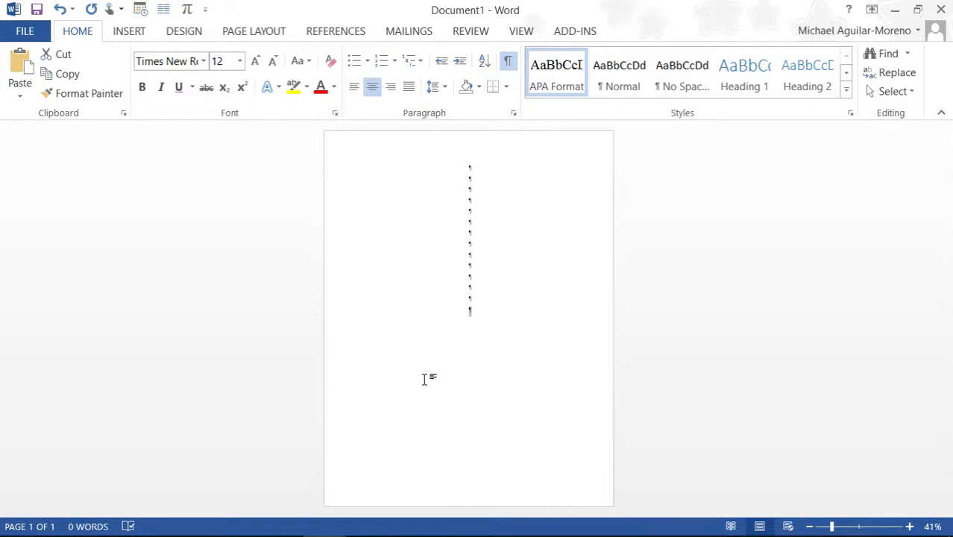
# Step: Type the title 'Does Ego-Depletion Exist? Using new statistical methods to investigate this phenomenon' and zoom to 90%
pyautogui.write('T')
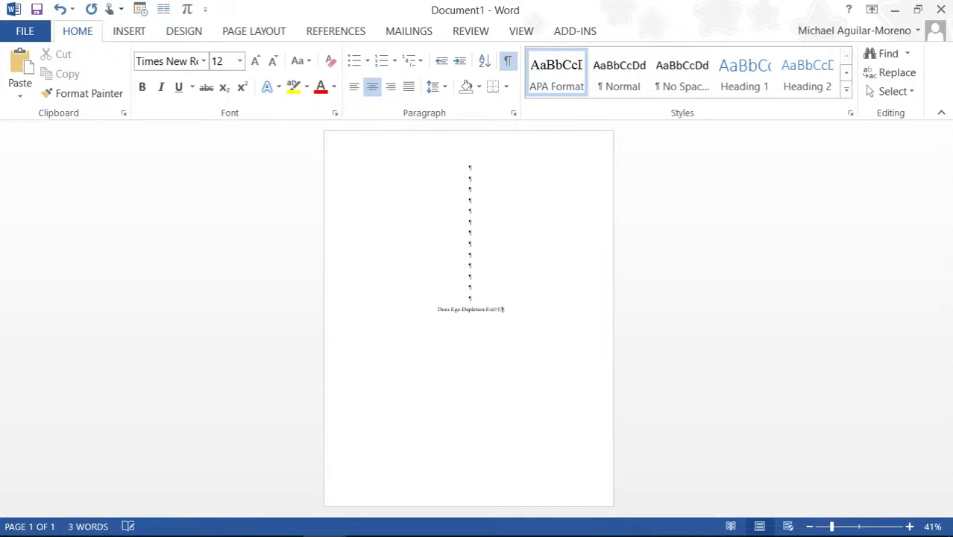
pyautogui.write('? Using new stan')
pyautogui.write('istical method')
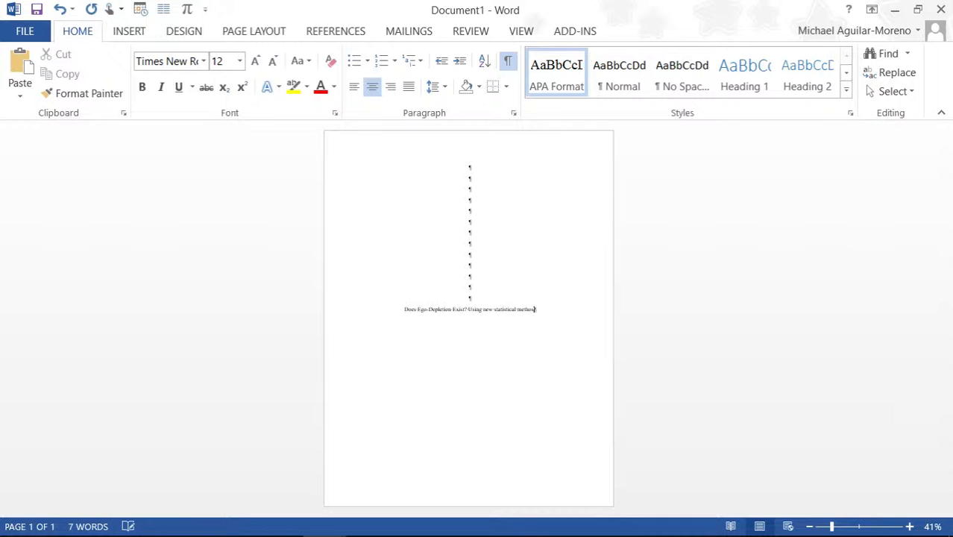
pyautogui.write('s to investi')
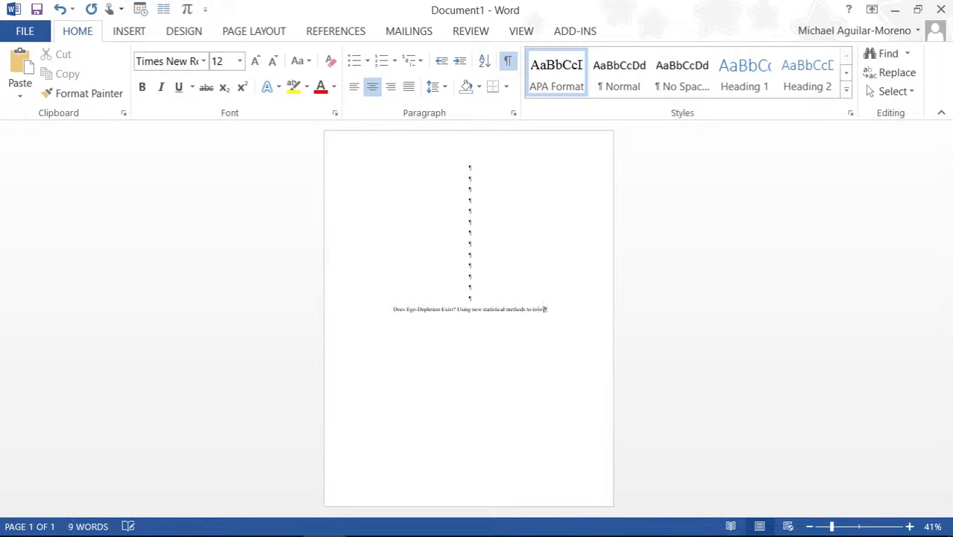
pyautogui.write('gate')
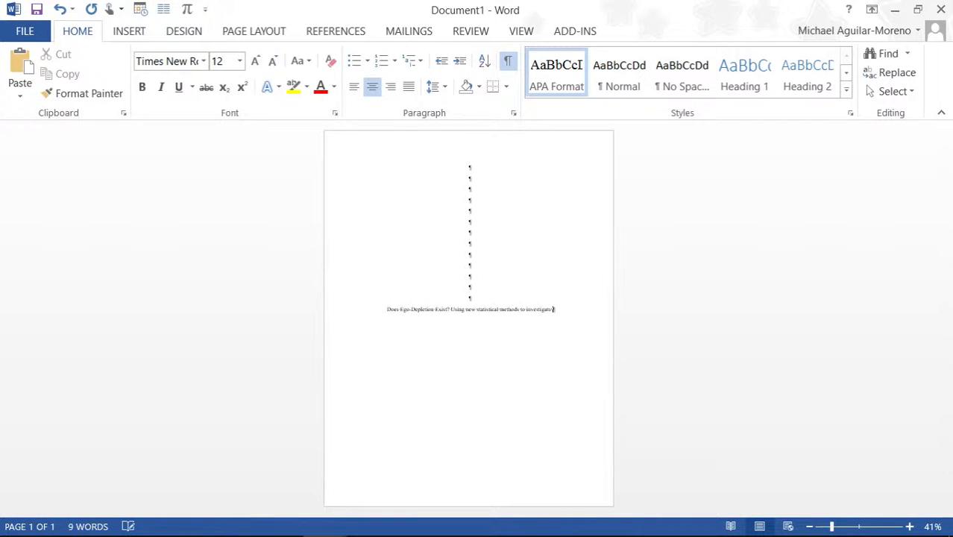
pyautogui.write(' this phenomen')
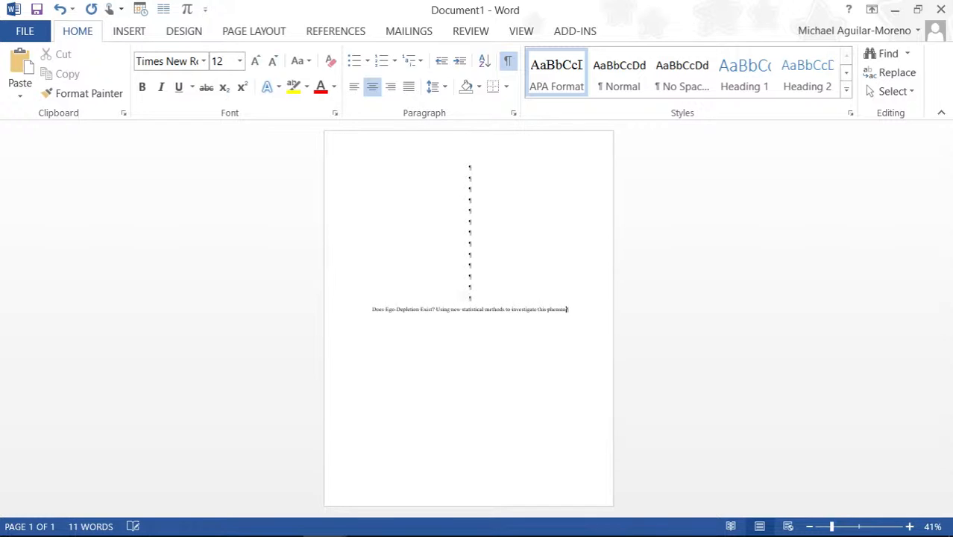
pyautogui.write('on')
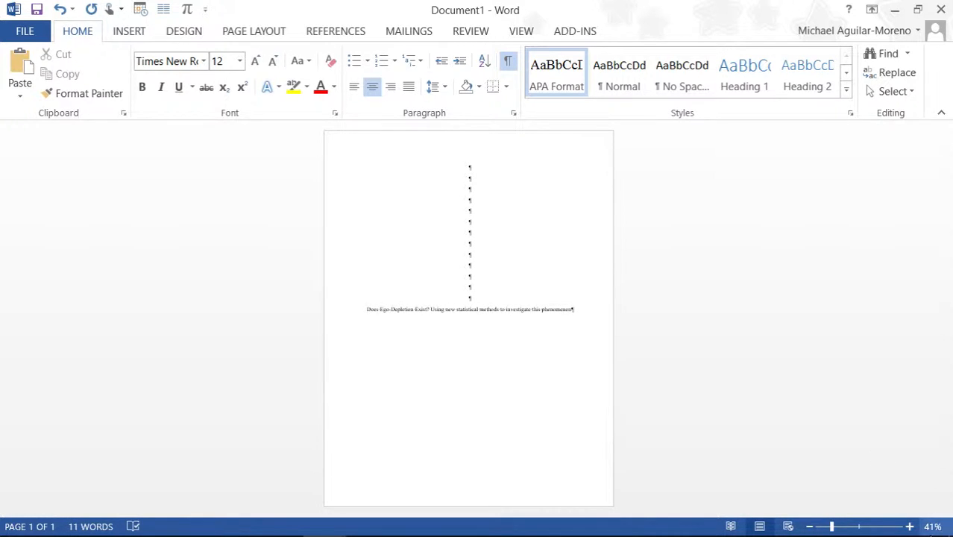
pyautogui.click(910, 527)
pyautogui.click(910, 527)
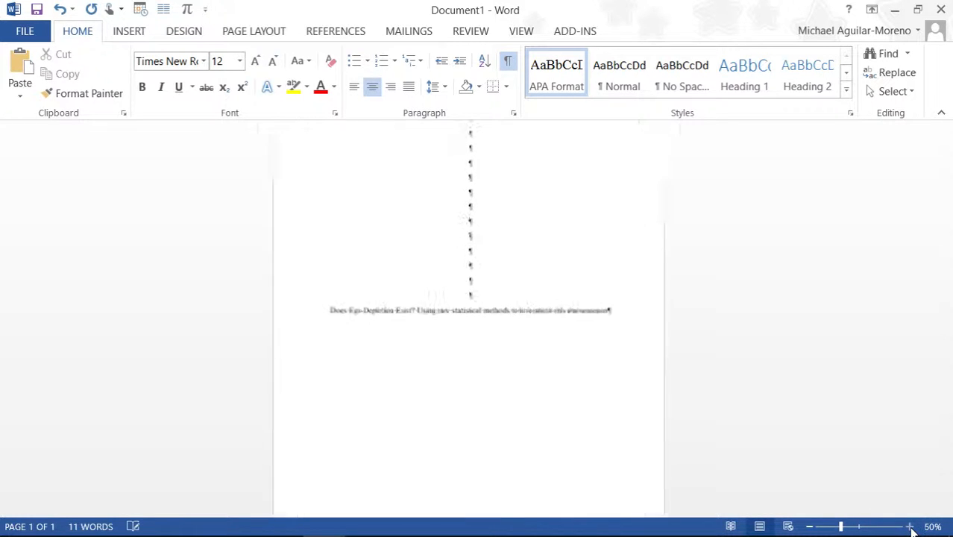
pyautogui.click(910, 526)
pyautogui.click(910, 527)
pyautogui.click(910, 527)
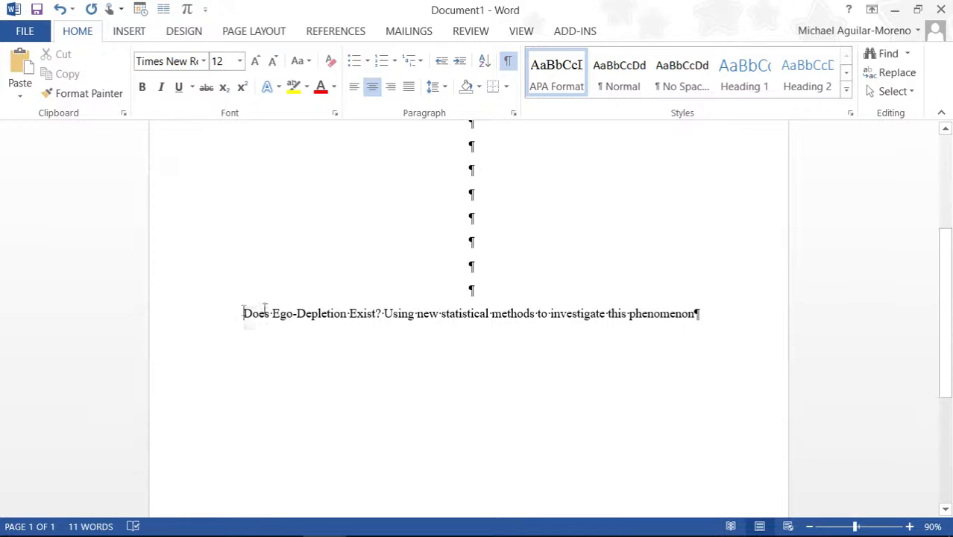
# Step: Select the title line and confirm with Word Count that it has 11 words
pyautogui.moveTo(245, 313); pyautogui.dragTo(702, 321)
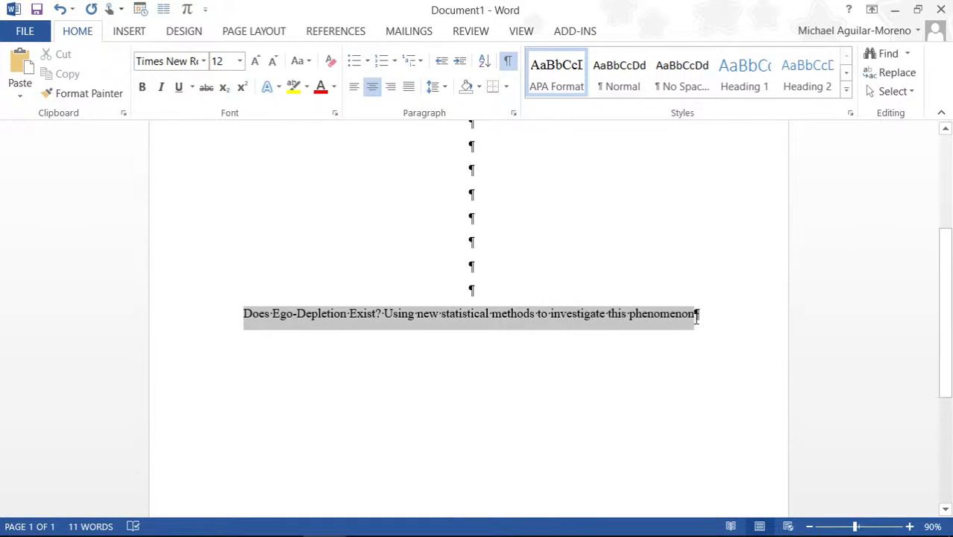
pyautogui.click(697, 316)
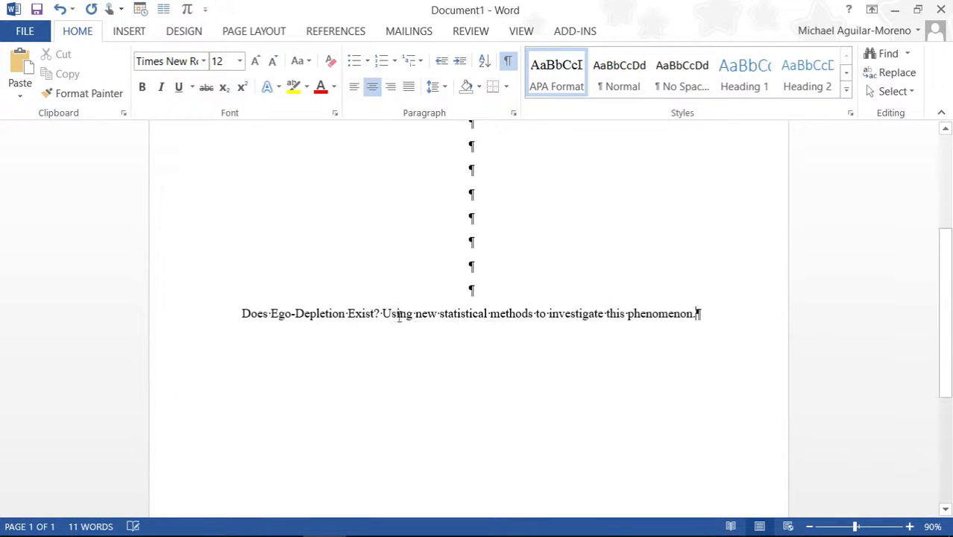
pyautogui.moveTo(244, 313); pyautogui.dragTo(695, 317)
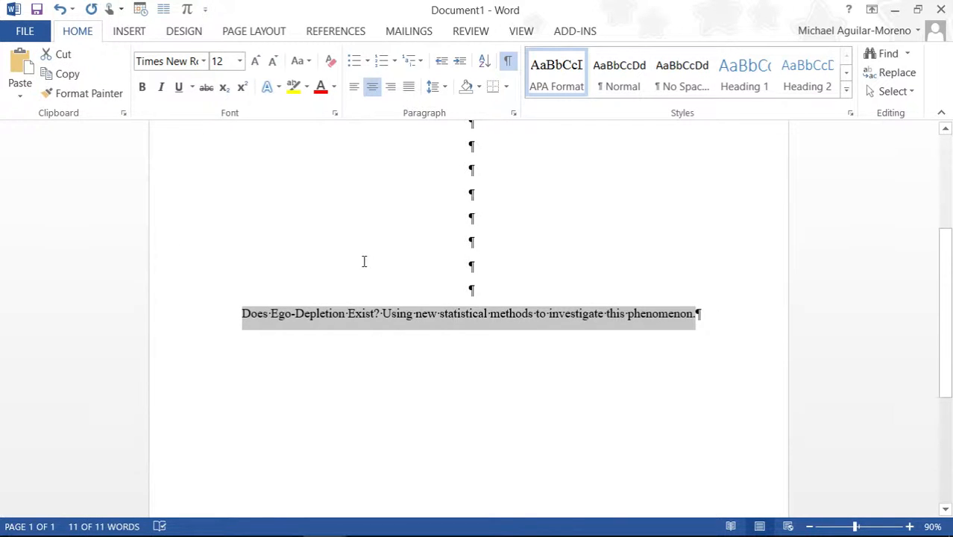
pyautogui.click(470, 33)
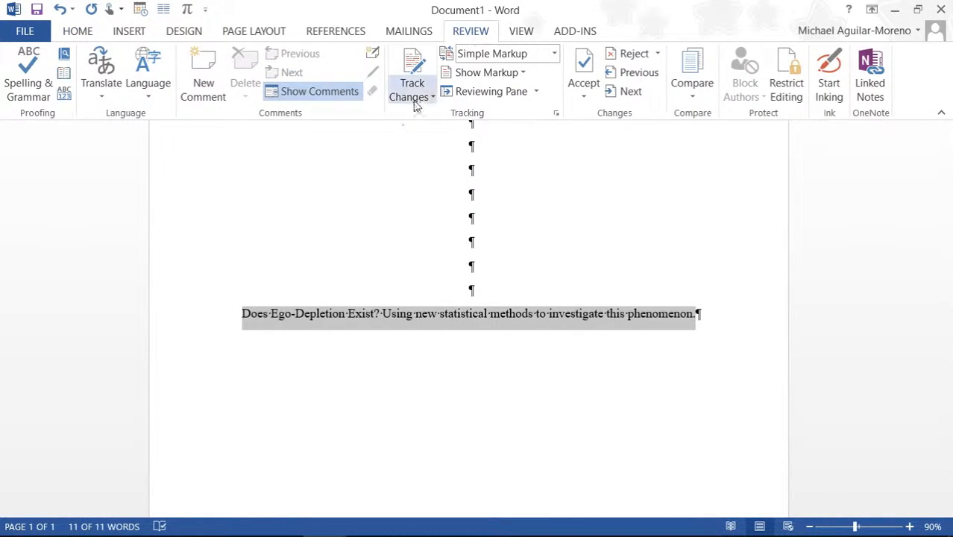
pyautogui.click(65, 93)
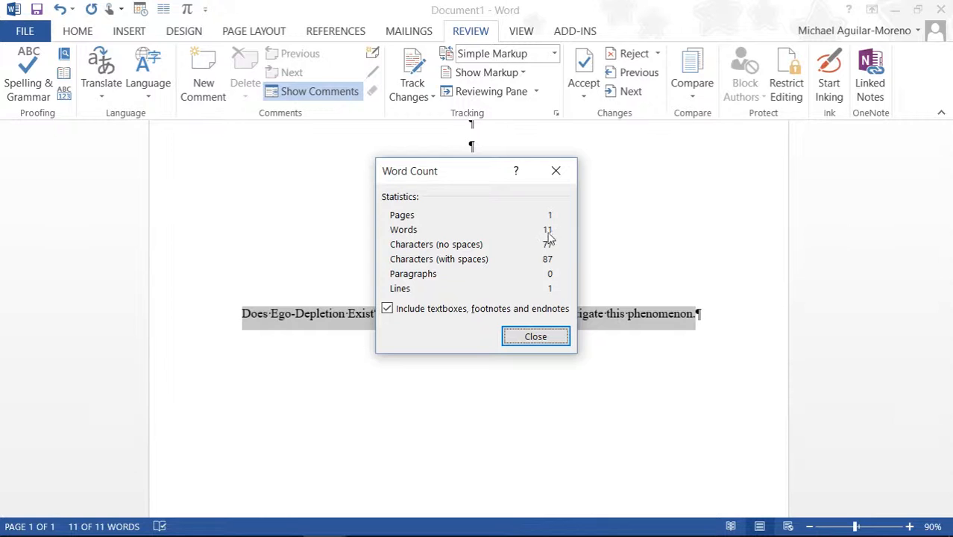
pyautogui.click(554, 343)
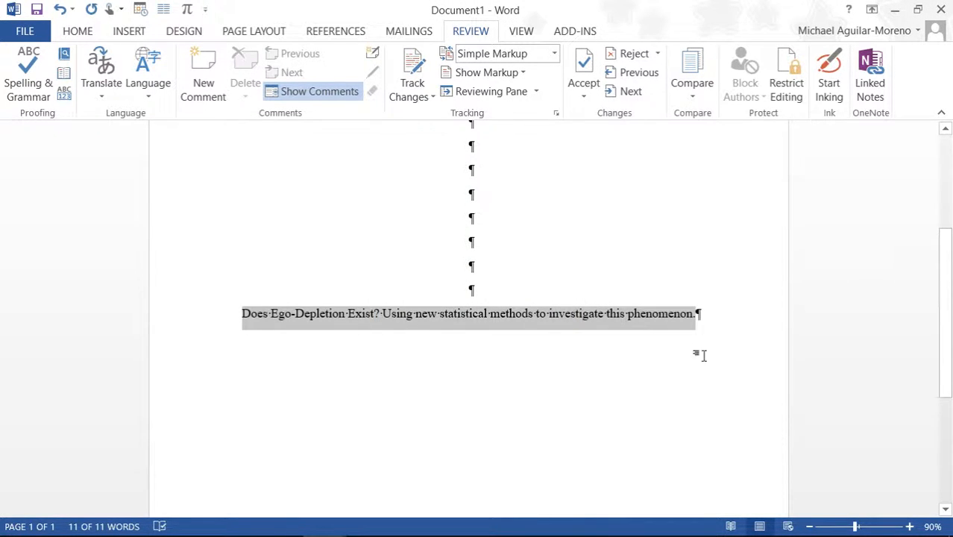
pyautogui.click(707, 326)
# Step: Type the author's full name on a new line, then the university affiliation beneath it
pyautogui.press('Return')
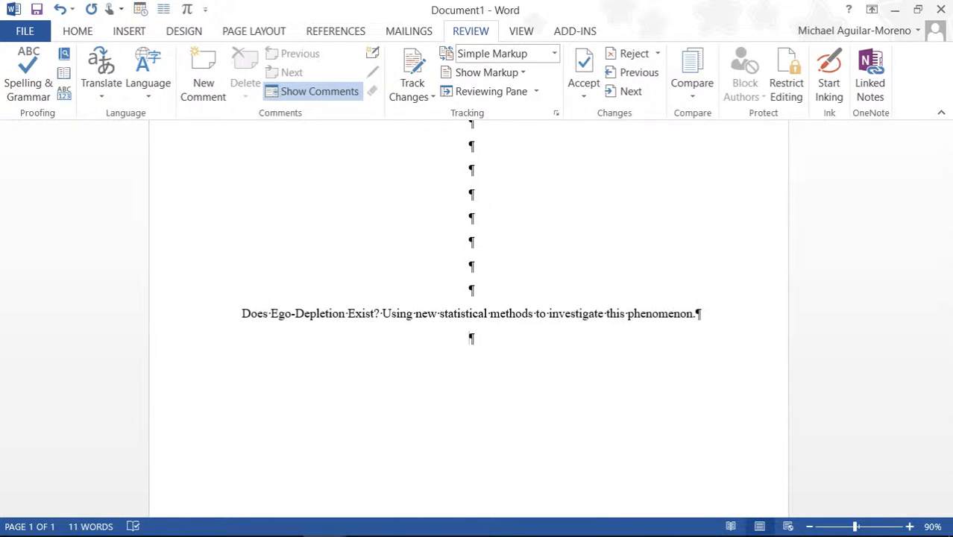
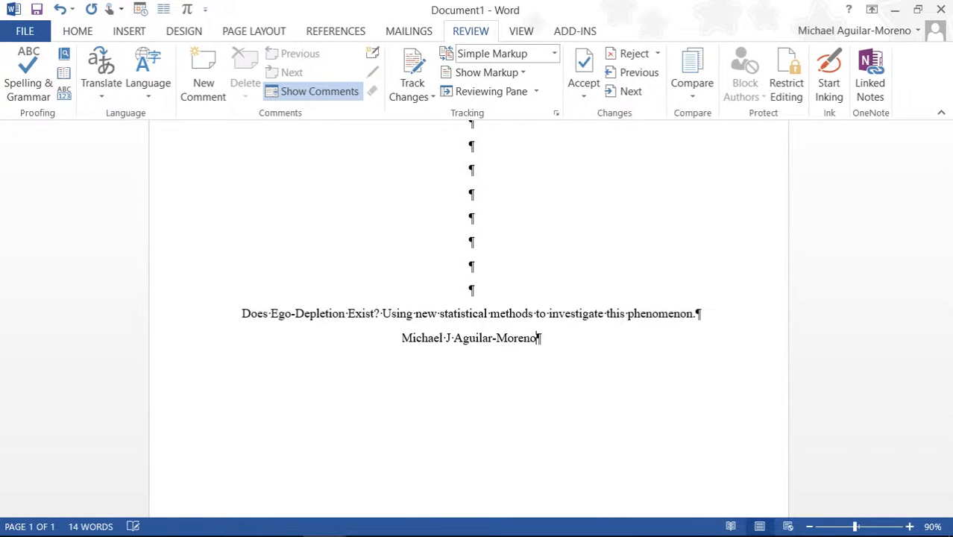
pyautogui.press('Return')
pyautogui.write('Stephen F A')
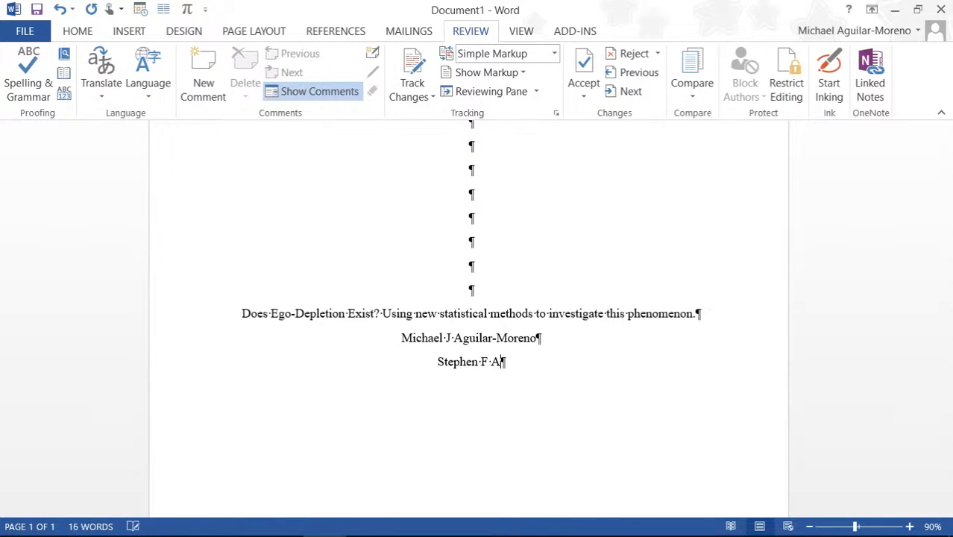
pyautogui.write('ustin State Un')
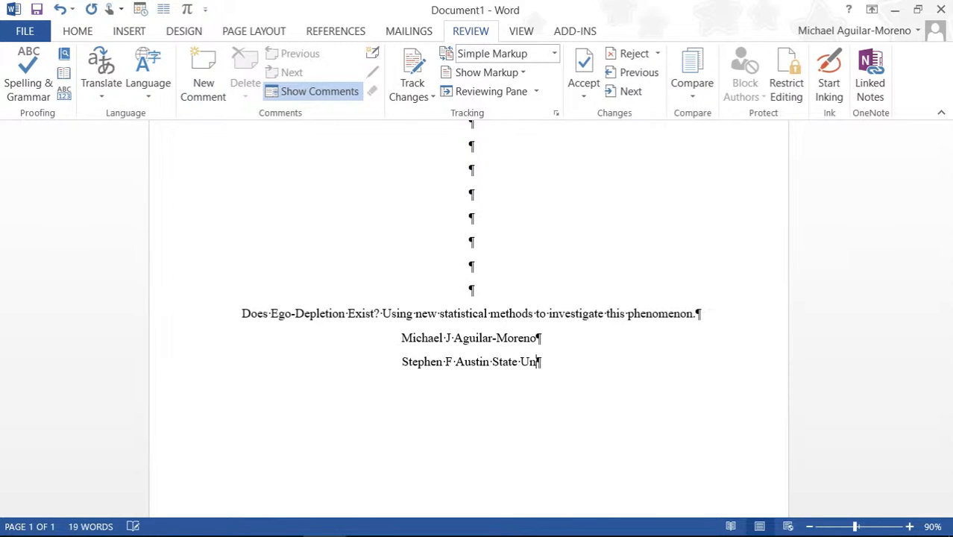
pyautogui.write('iveristy')
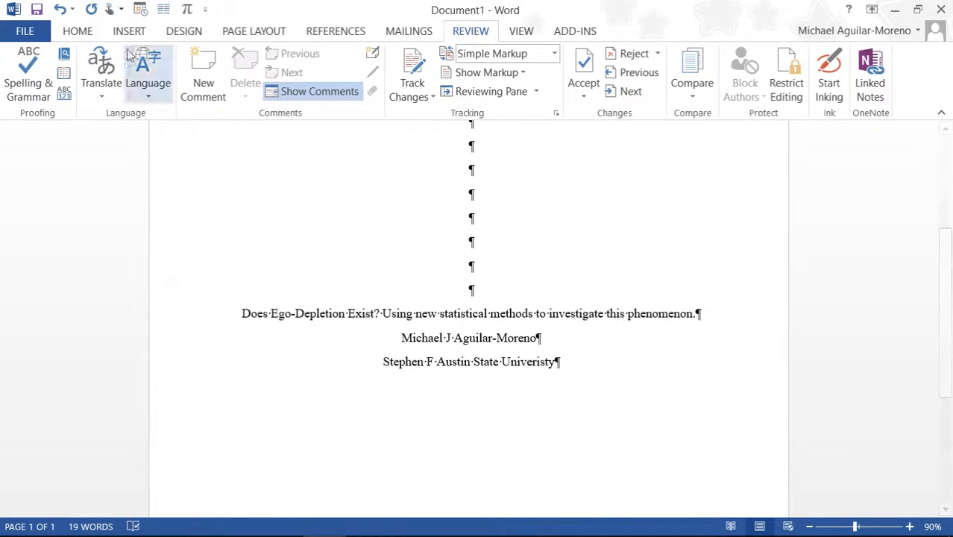
pyautogui.click(91, 32)
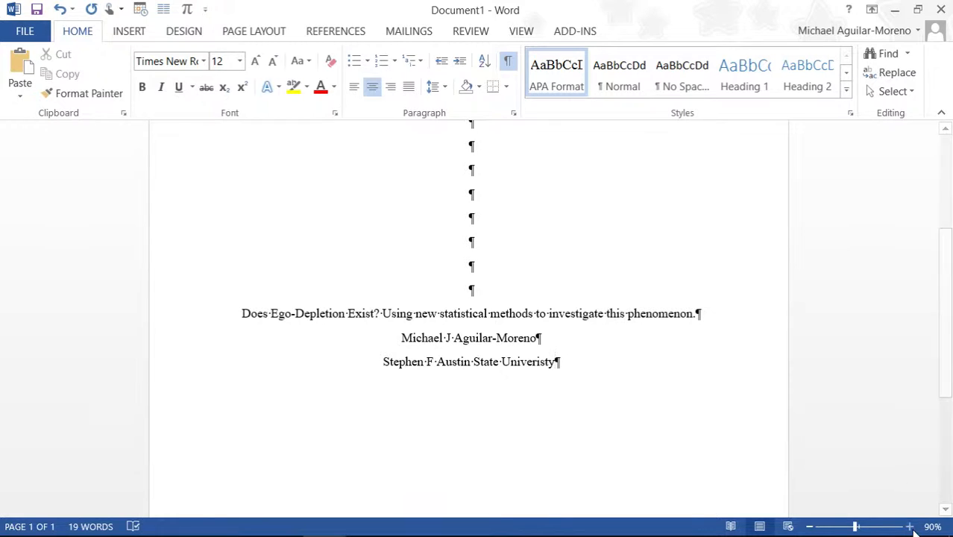
# Step: Zoom out to 40% and add a blank line below the affiliation
pyautogui.click(810, 527)
pyautogui.click(811, 530)
pyautogui.click(812, 530)
pyautogui.click(811, 529)
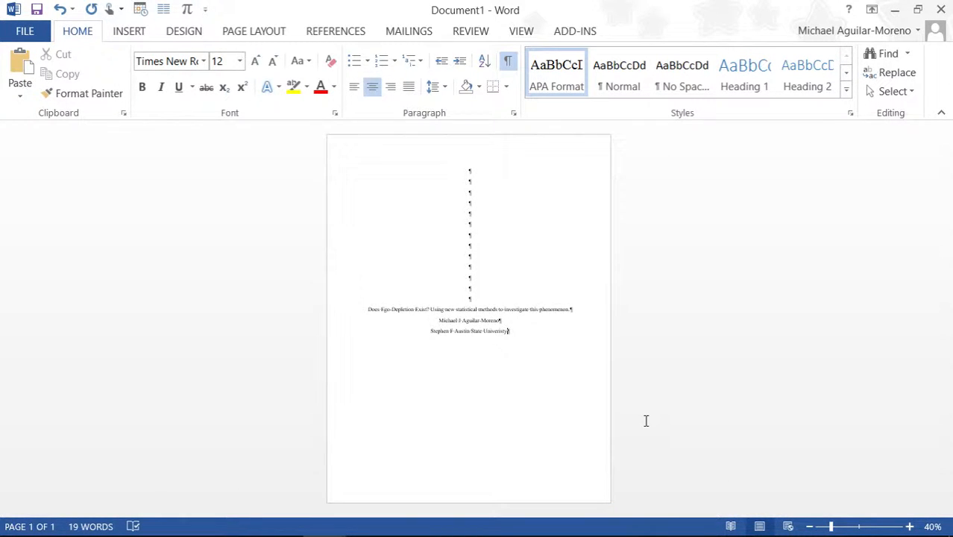
pyautogui.press('Return')
# Step: Correct the misspelling to 'University', type 'Author Note', and left-align the paragraphs
pyautogui.rightClick(489, 333)
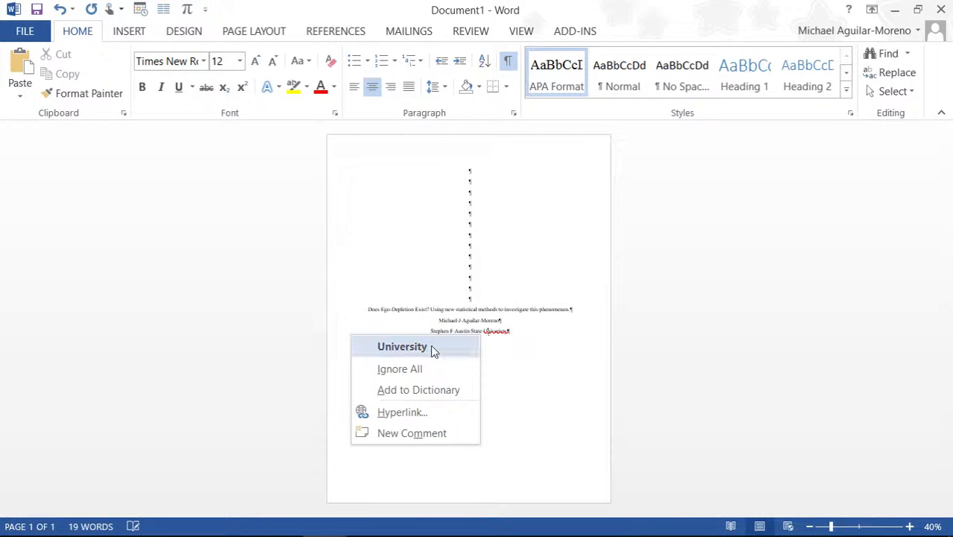
pyautogui.click(402, 347)
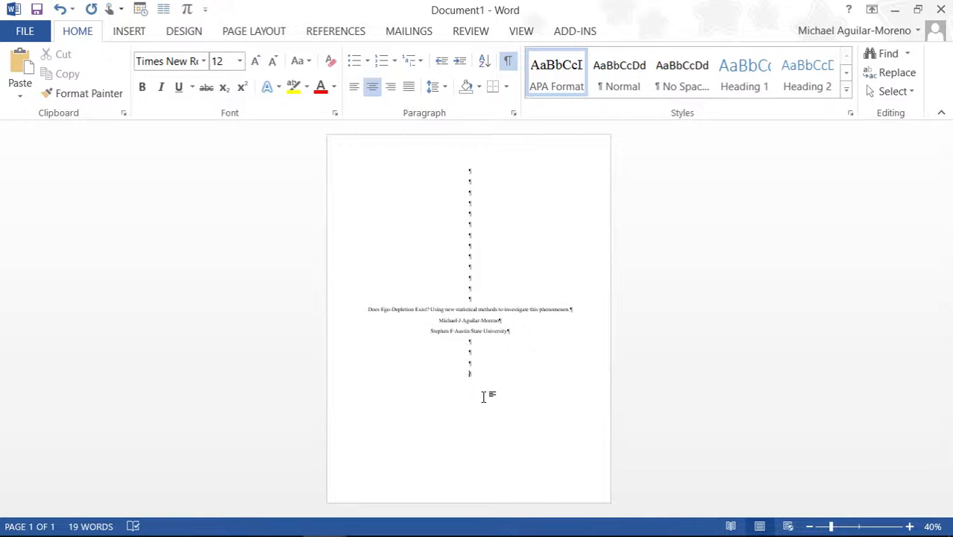
pyautogui.write('Author Note')
pyautogui.hotkey('ctrl', 'l')
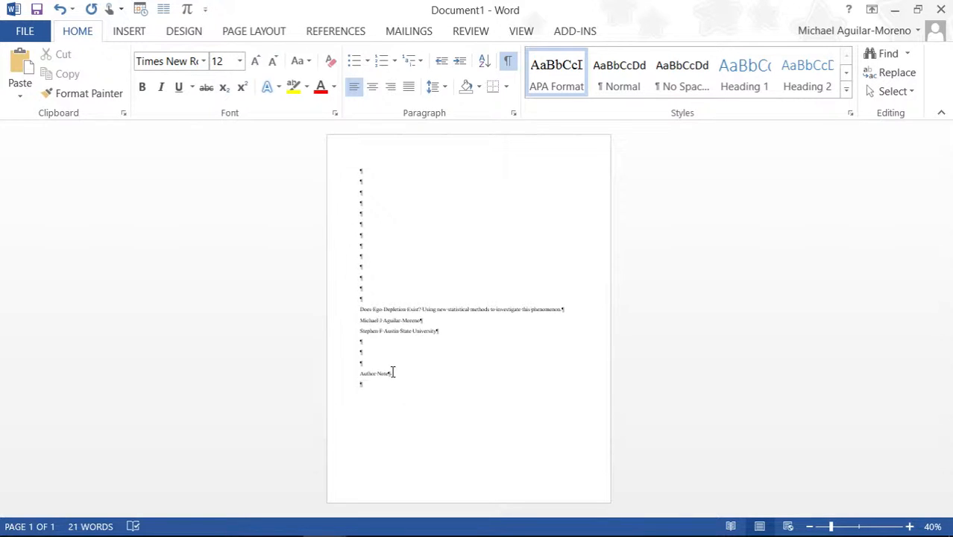
# Step: Re-center the title block, paste the author note paragraphs keeping source formatting, and indent the first
pyautogui.moveTo(394, 373); pyautogui.dragTo(360, 162)
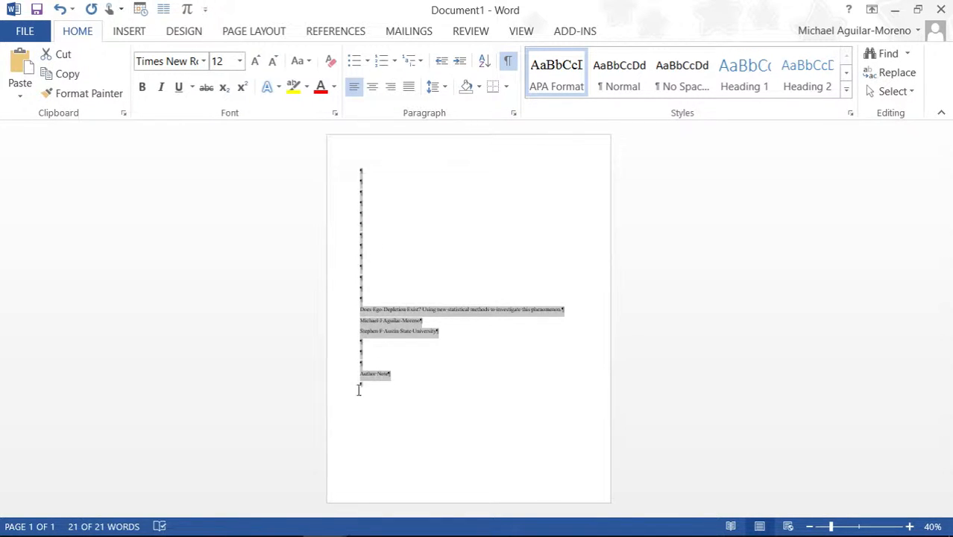
pyautogui.click(373, 87)
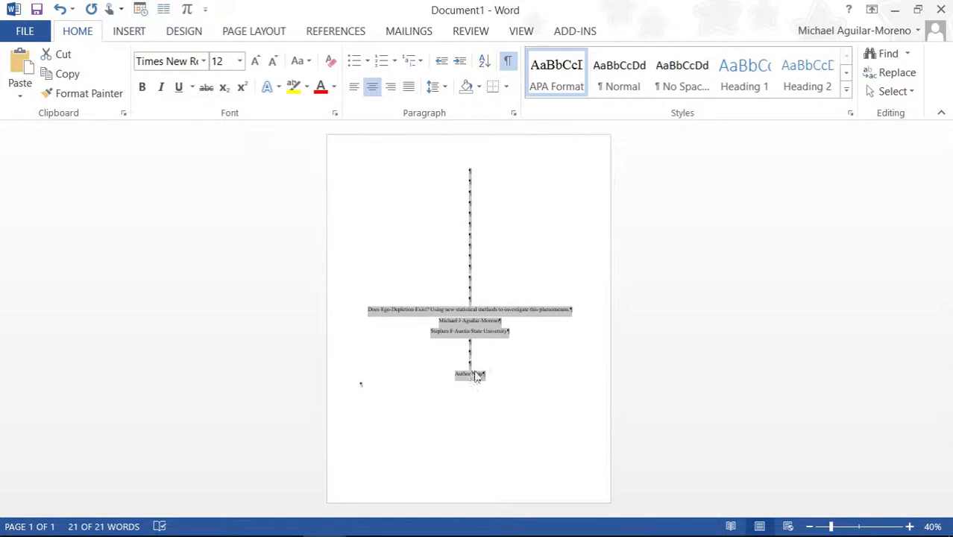
pyautogui.click(373, 389)
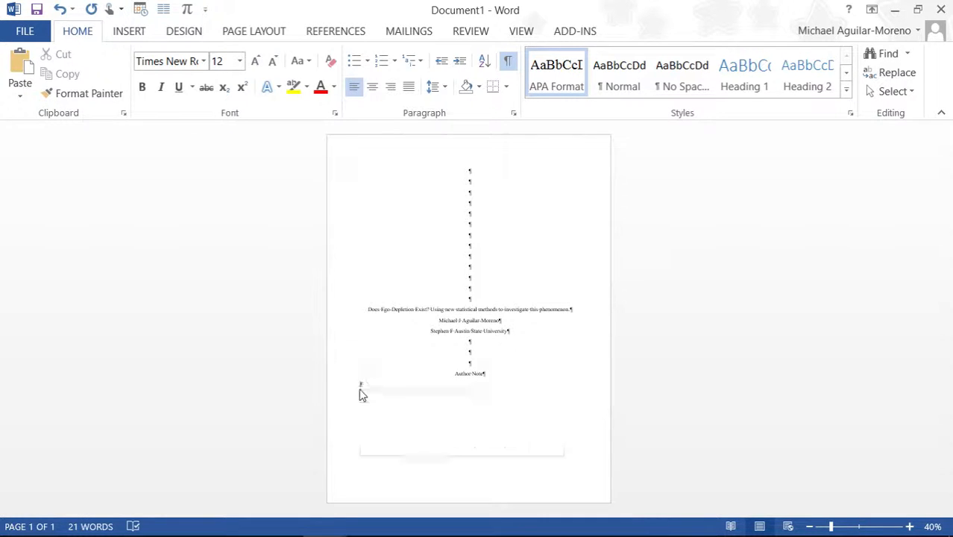
pyautogui.rightClick(362, 388)
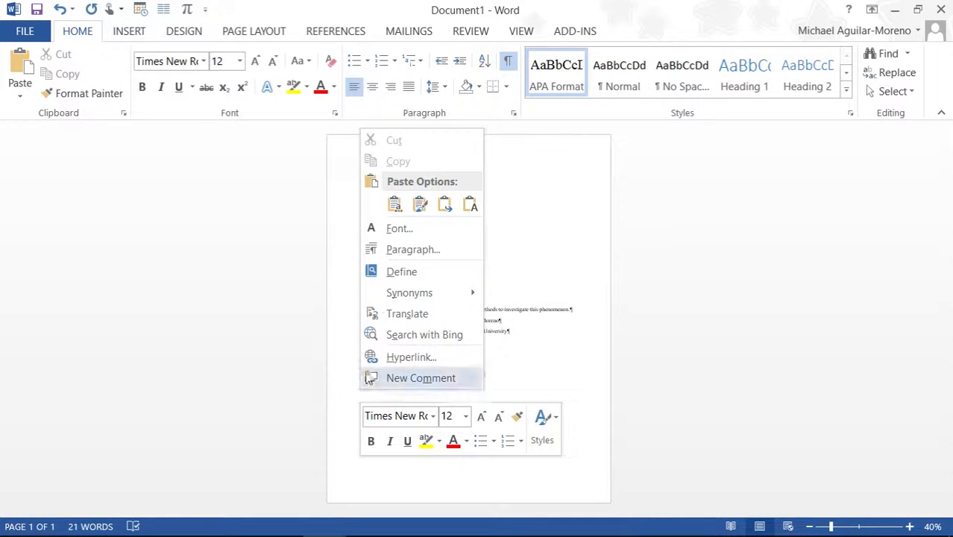
pyautogui.click(416, 214)
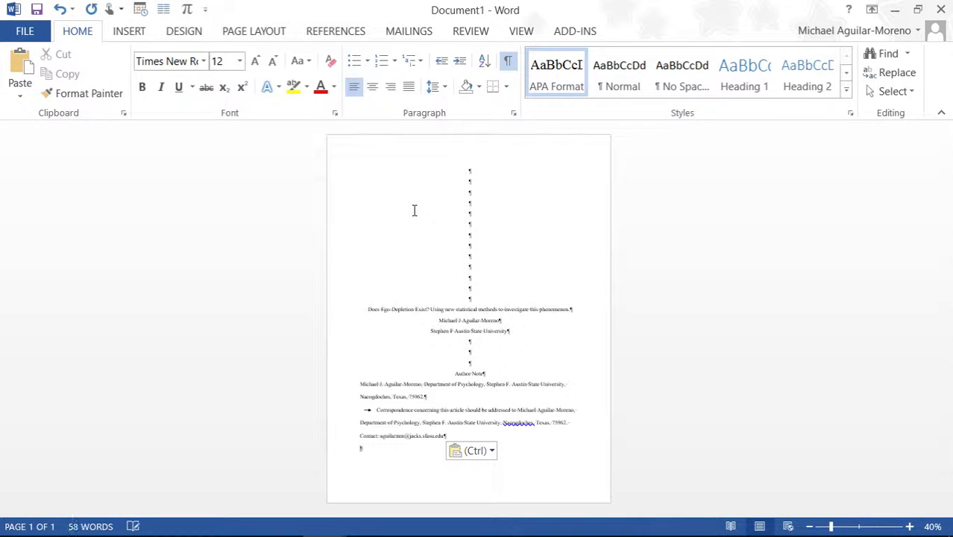
pyautogui.click(362, 386)
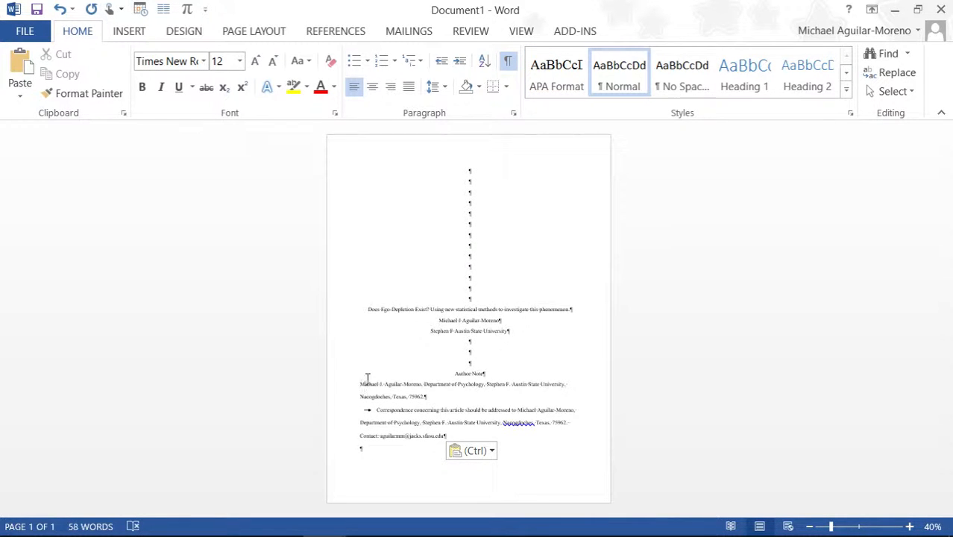
pyautogui.press('Tab')
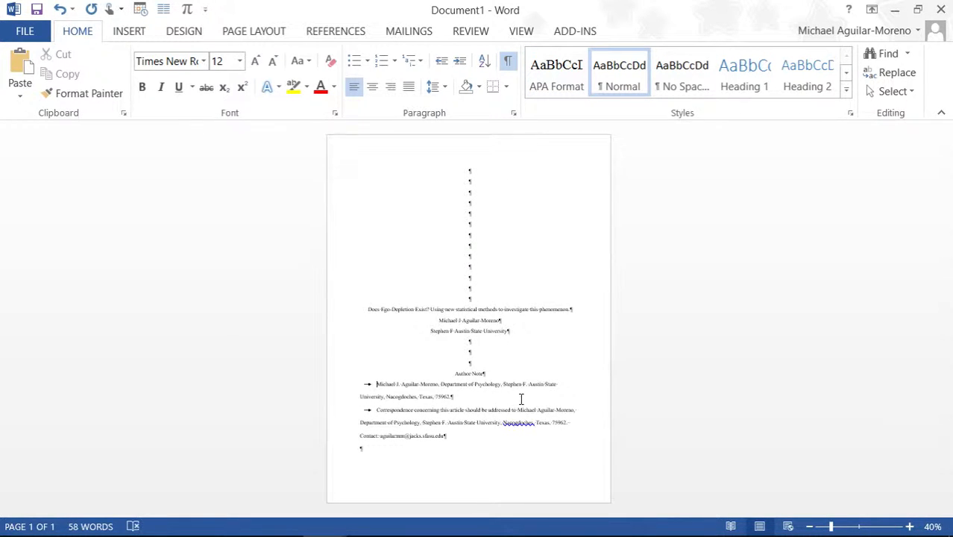
pyautogui.click(910, 527)
pyautogui.click(910, 527)
pyautogui.click(910, 526)
pyautogui.click(910, 527)
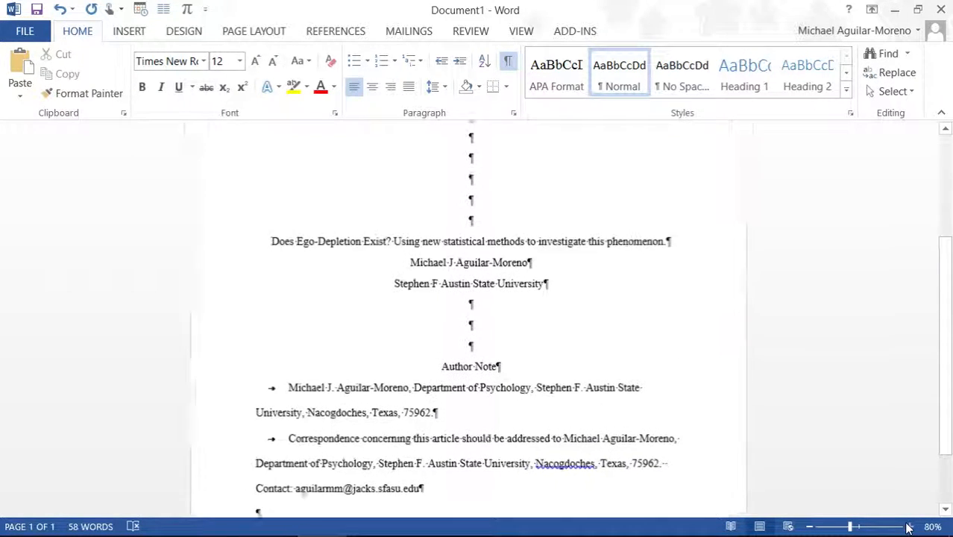
pyautogui.scroll(-1, 776, 432)
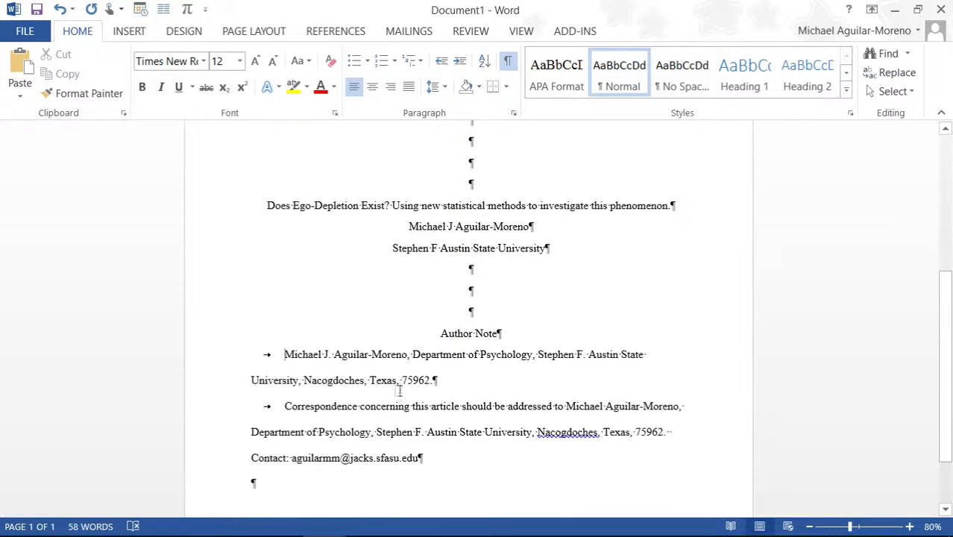
pyautogui.scroll(-1, 328, 382)
pyautogui.click(285, 314)
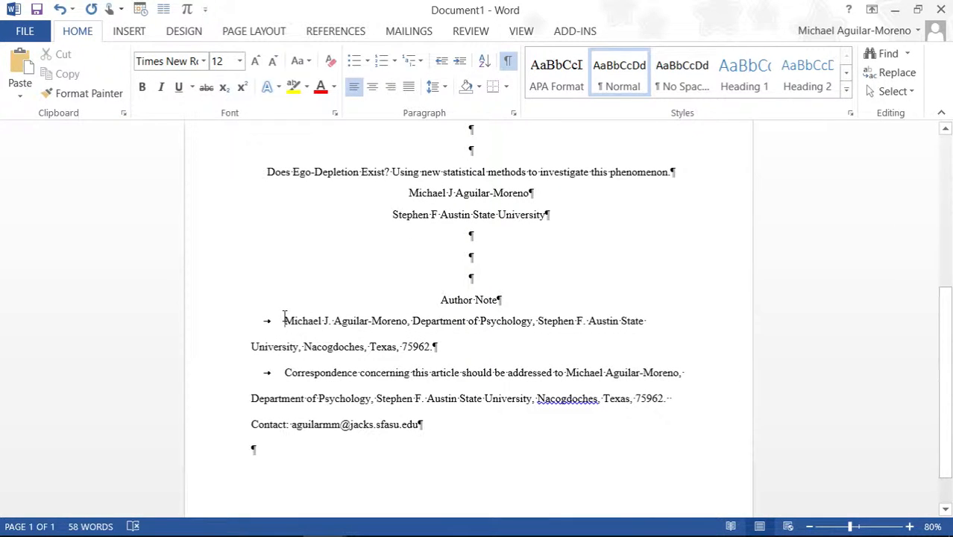
pyautogui.moveTo(286, 322); pyautogui.dragTo(399, 333)
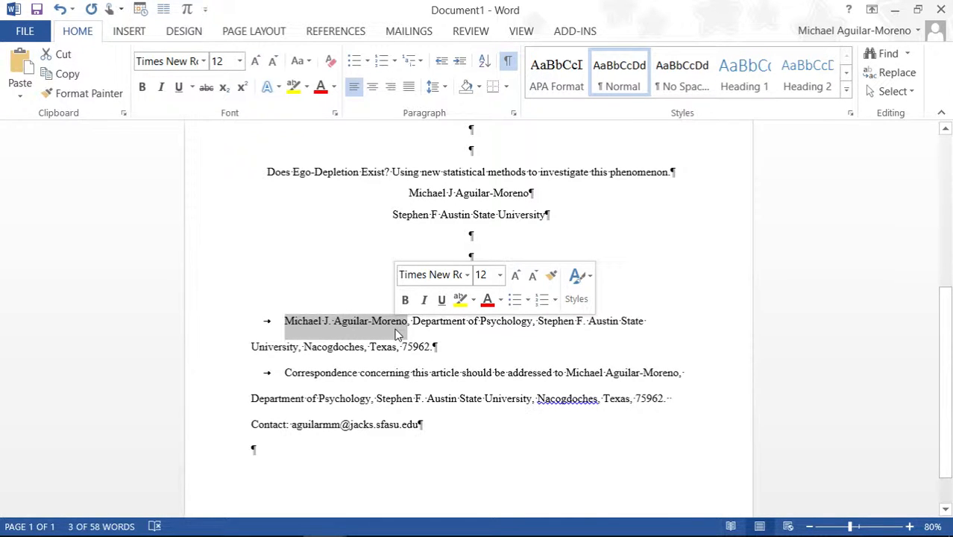
pyautogui.scroll(6, 345, 324)
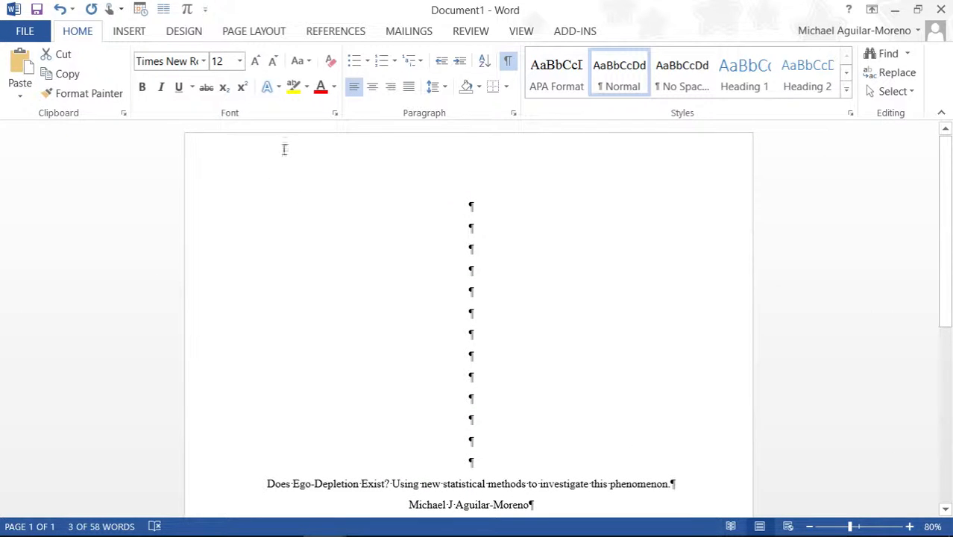
pyautogui.scroll(-5, 291, 191)
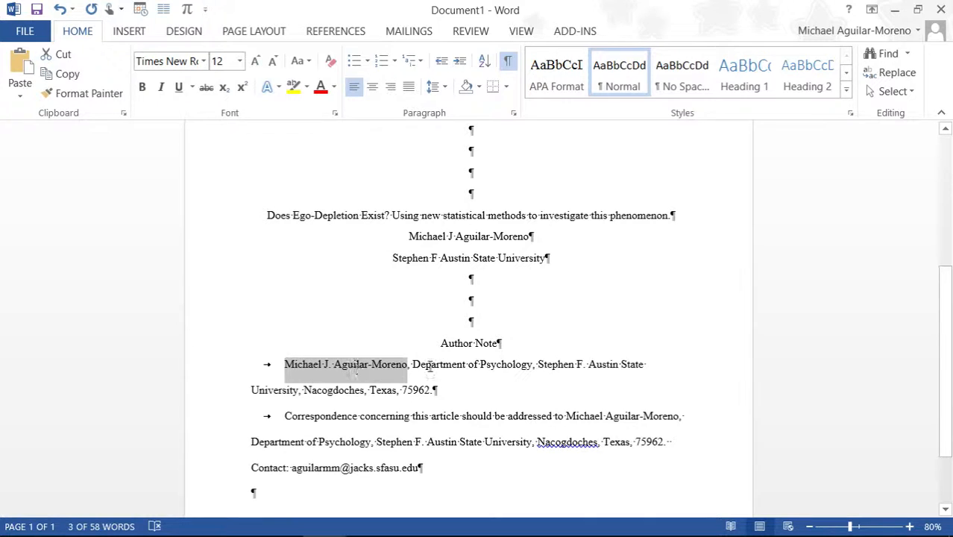
pyautogui.moveTo(414, 366); pyautogui.dragTo(431, 395)
pyautogui.scroll(-2, 431, 396)
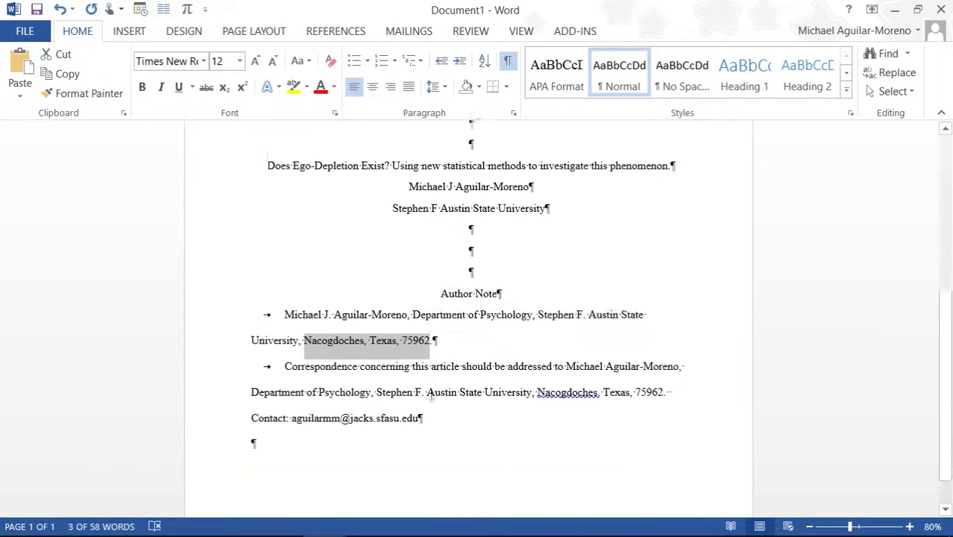
pyautogui.moveTo(285, 352); pyautogui.dragTo(360, 360)
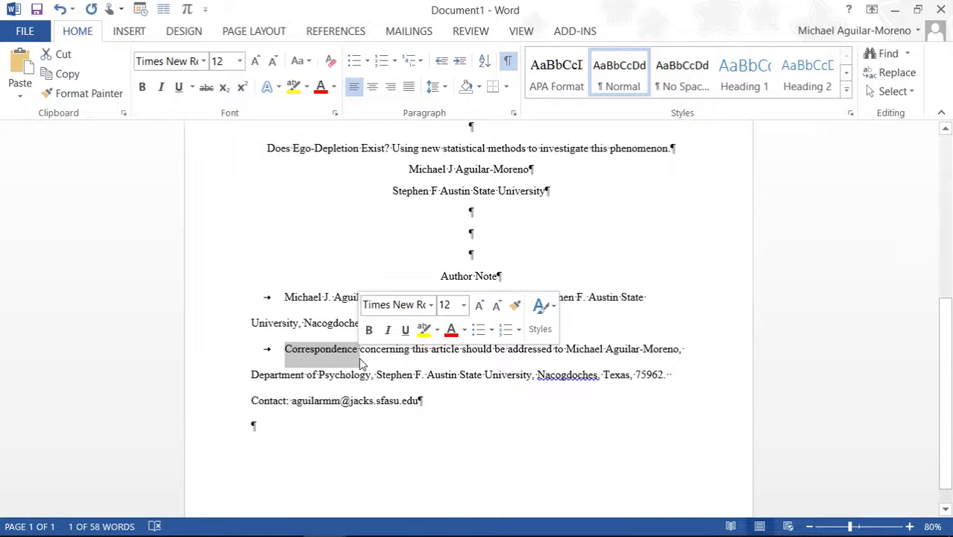
pyautogui.click(386, 483)
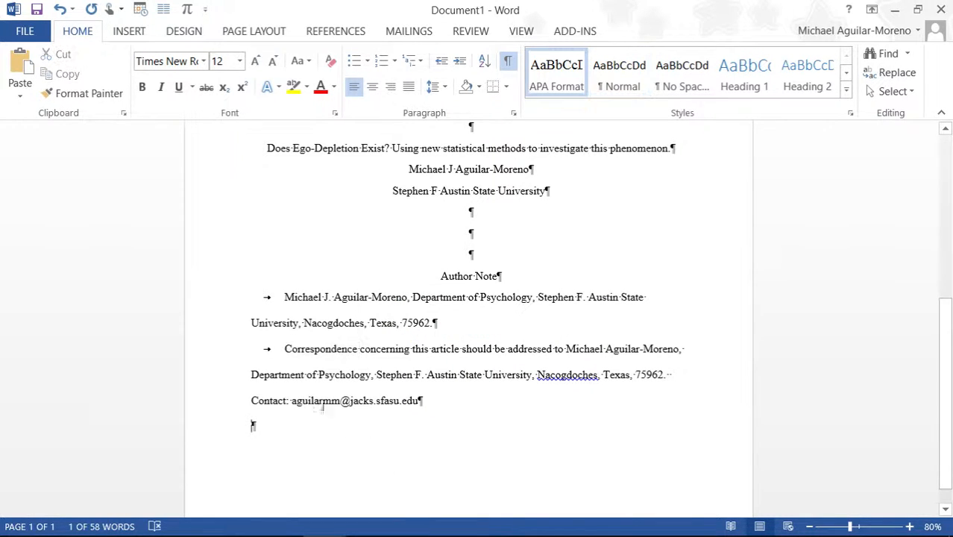
pyautogui.moveTo(287, 345); pyautogui.dragTo(679, 347)
pyautogui.moveTo(253, 375); pyautogui.dragTo(660, 375)
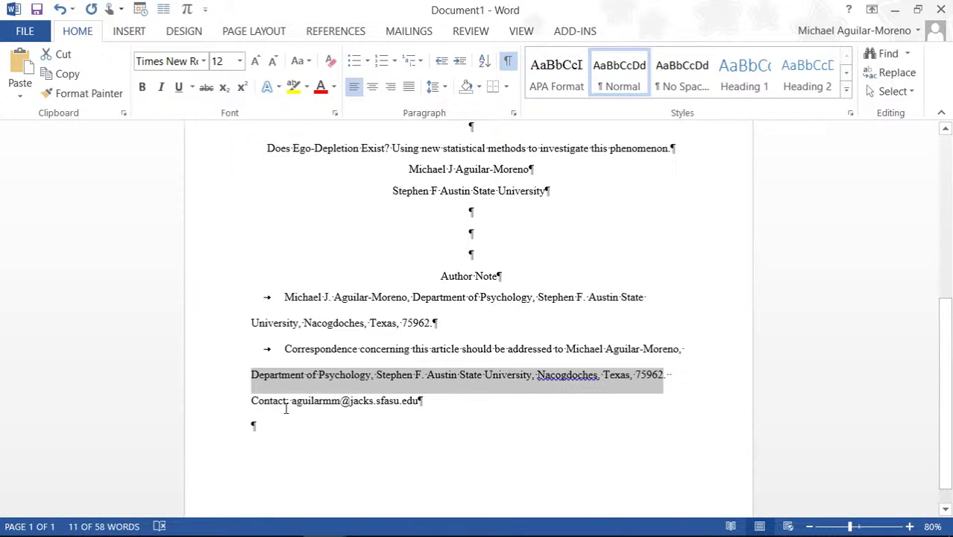
pyautogui.moveTo(292, 409); pyautogui.dragTo(418, 408)
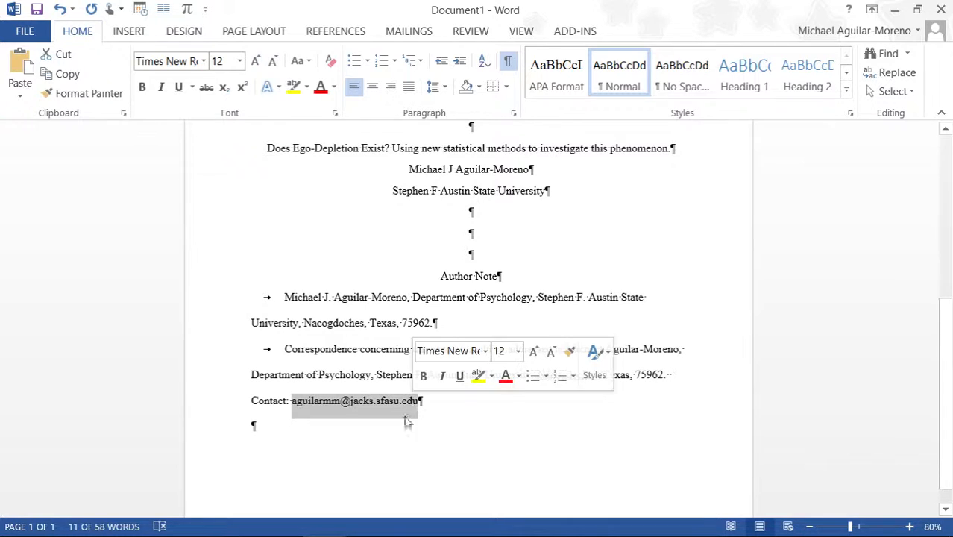
pyautogui.click(378, 431)
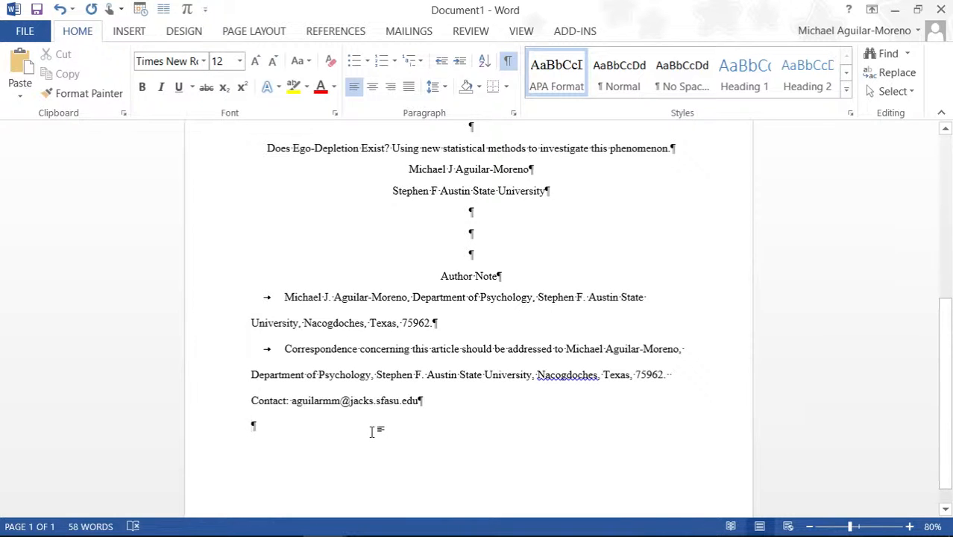
# Step: Insert a page break after the author note, return to the top, and edit the header
pyautogui.hotkey('ctrl', 'Return')
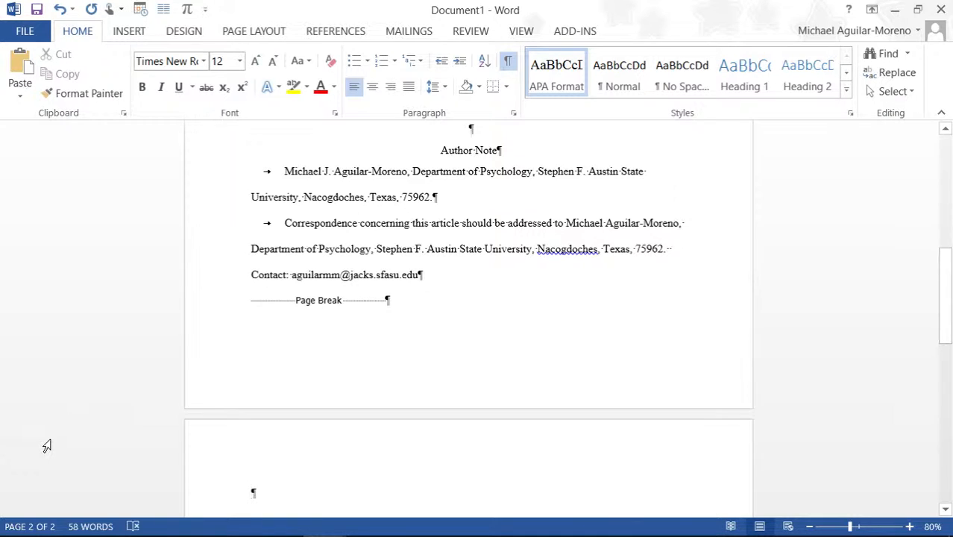
pyautogui.hotkey('ctrl', 'Home')
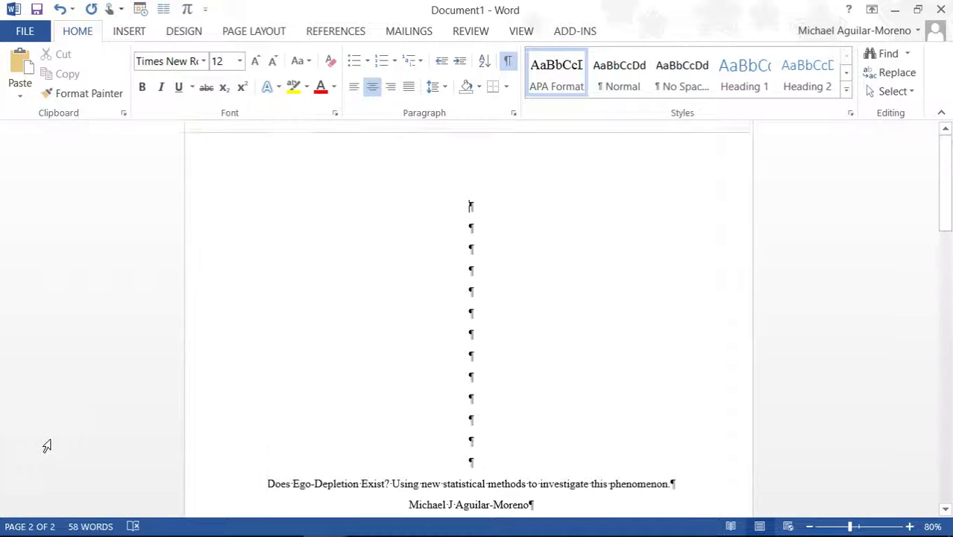
pyautogui.doubleClick(243, 166)
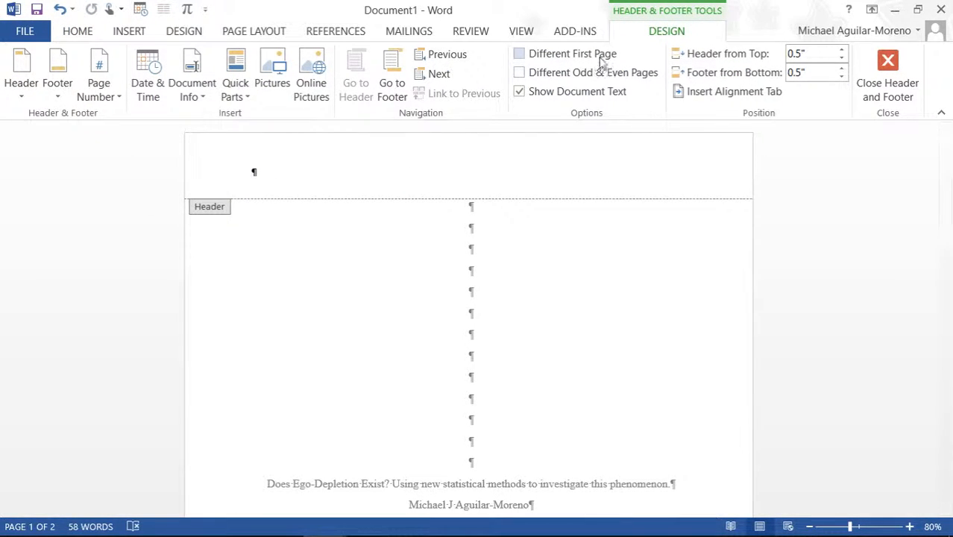
# Step: Use a different first-page header with a Plain Number 3 page number at top right
pyautogui.click(520, 54)
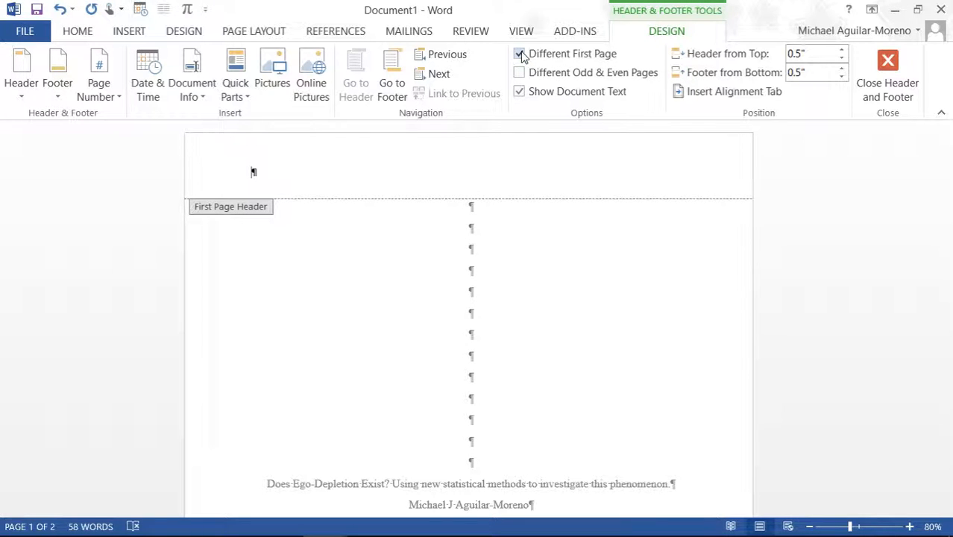
pyautogui.click(112, 93)
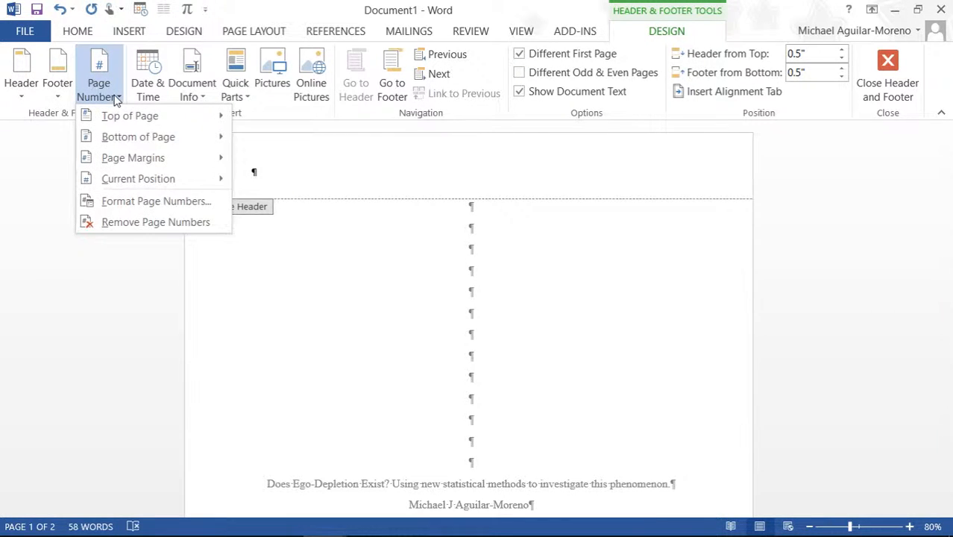
pyautogui.moveTo(121, 116)
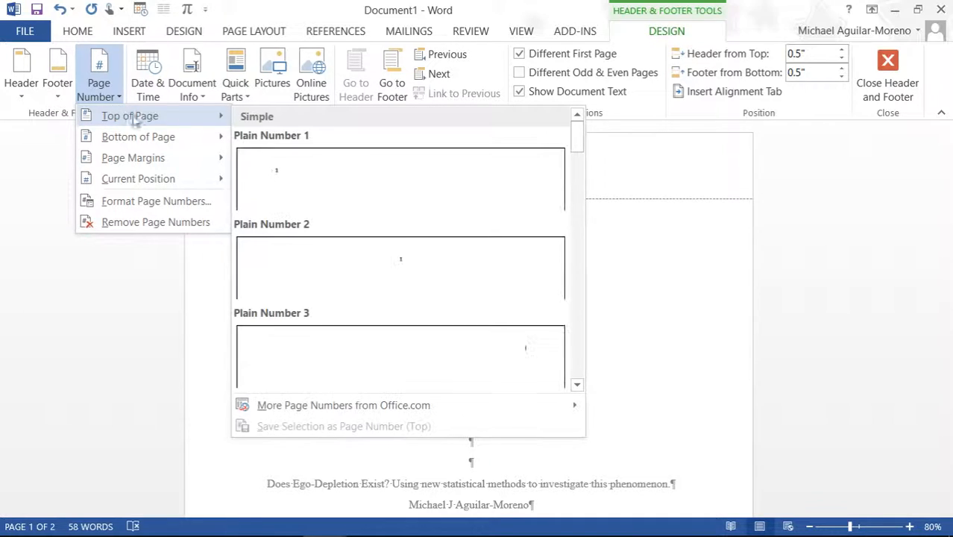
pyautogui.click(450, 353)
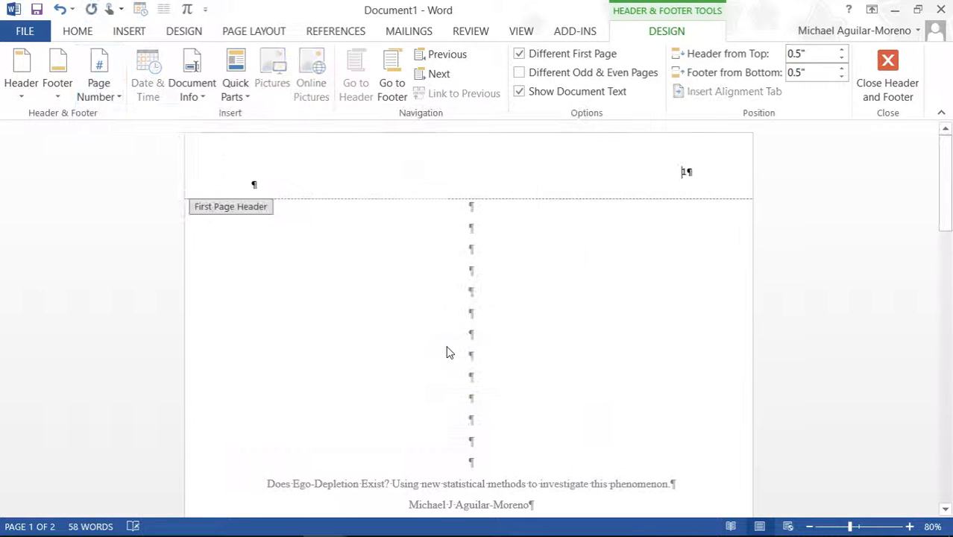
# Step: Remove the empty header line and type 'Running head: EGO DEPLETION' before the page number
pyautogui.click(295, 187)
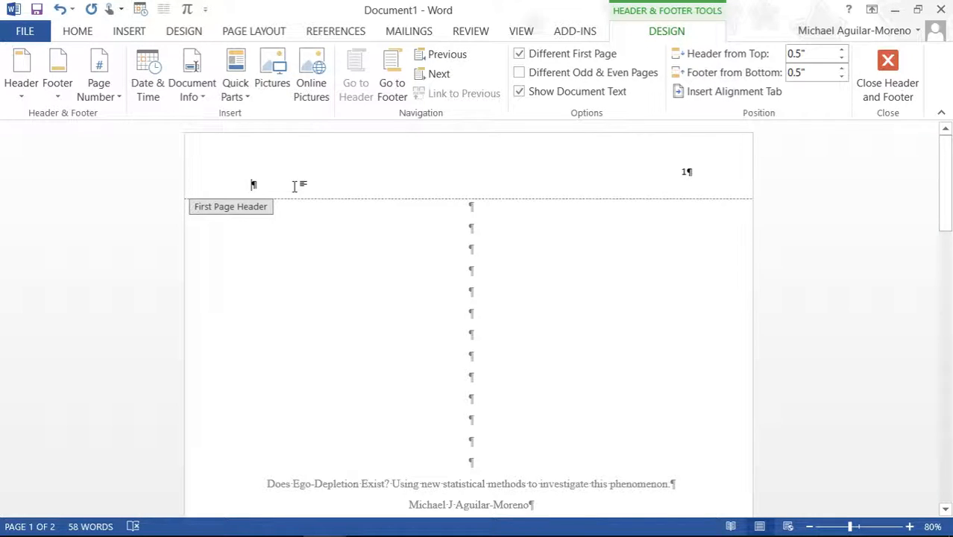
pyautogui.press('BackSpace')
pyautogui.write('Running ')
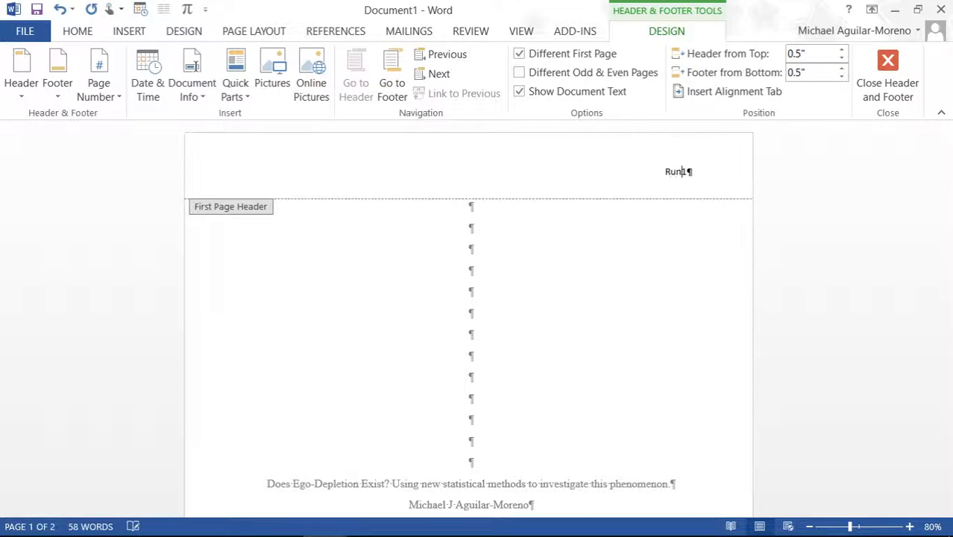
pyautogui.write('he')
pyautogui.write('ad')
pyautogui.write(': EGO D')
pyautogui.write('EPLETIO')
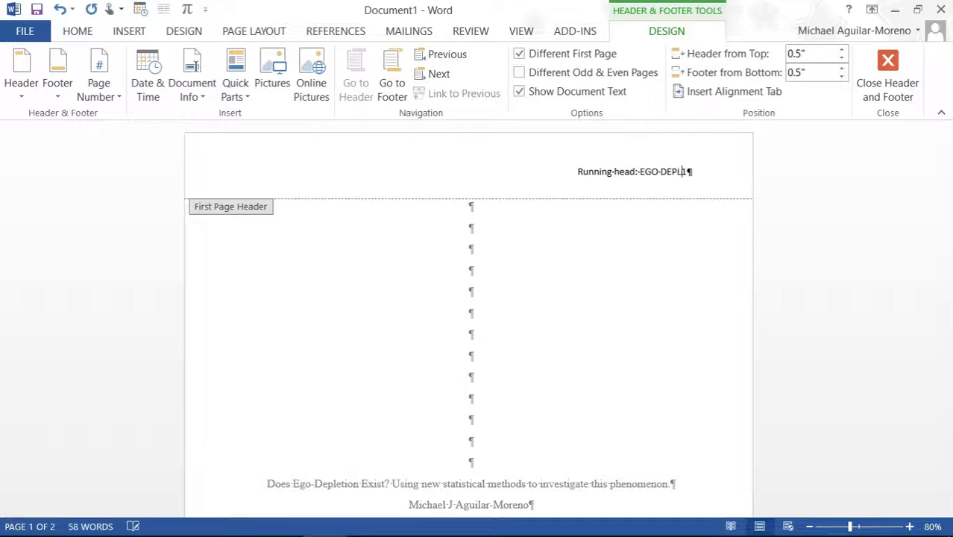
pyautogui.write('N')
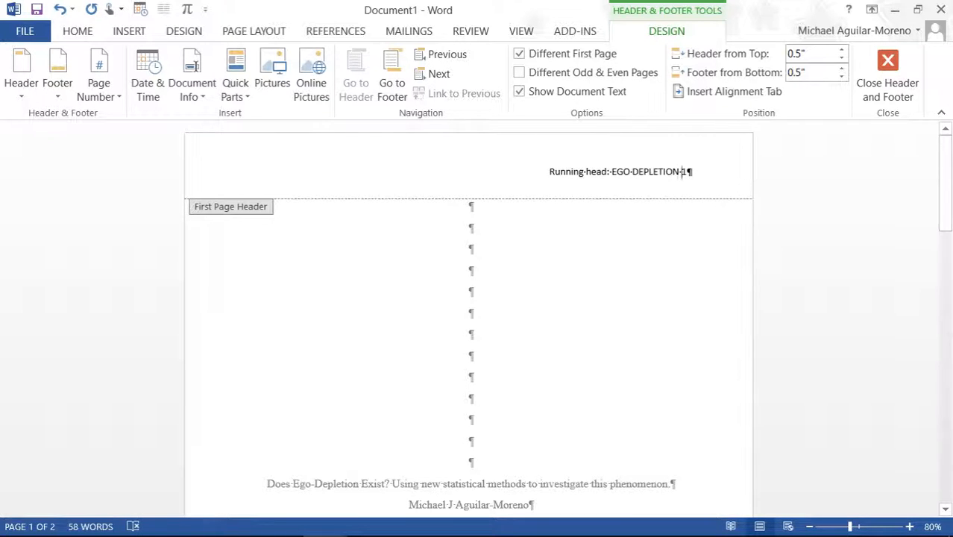
pyautogui.press('Tab')
pyautogui.press('Tab')
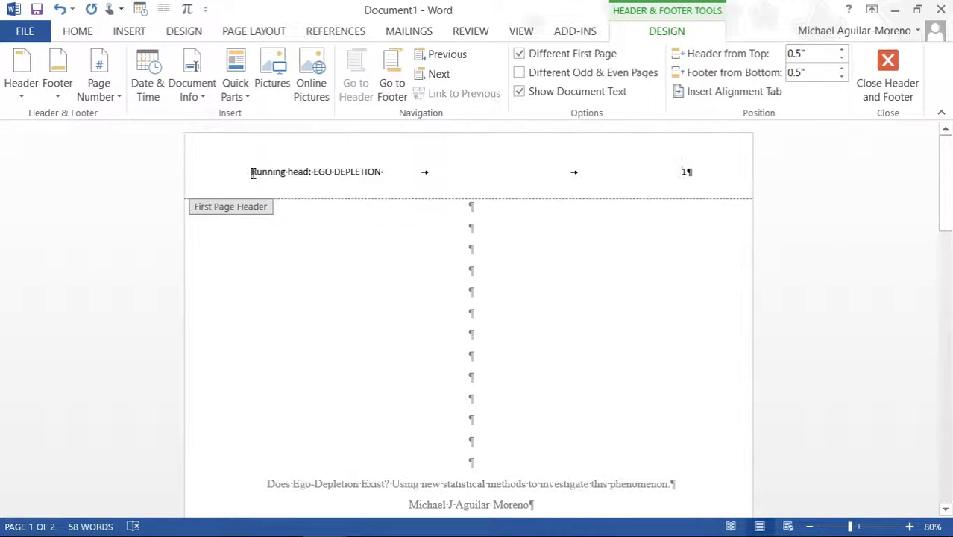
# Step: Format the running head text as Times New Roman at size 12
pyautogui.moveTo(252, 173); pyautogui.dragTo(380, 172)
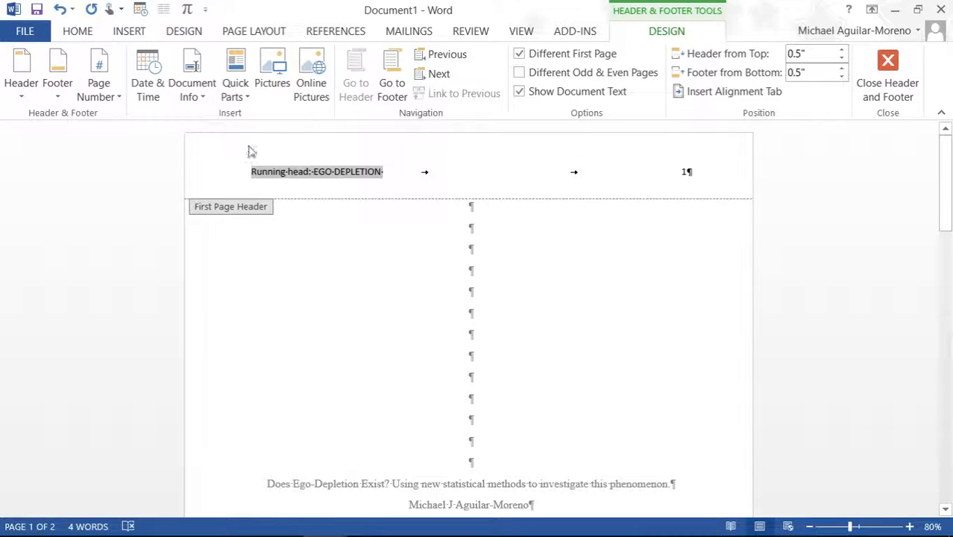
pyautogui.click(78, 30)
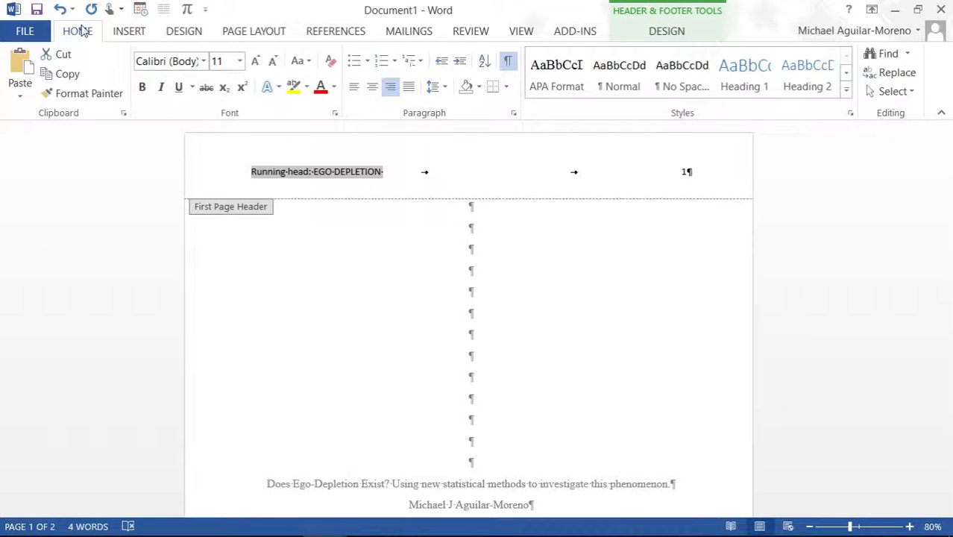
pyautogui.click(256, 62)
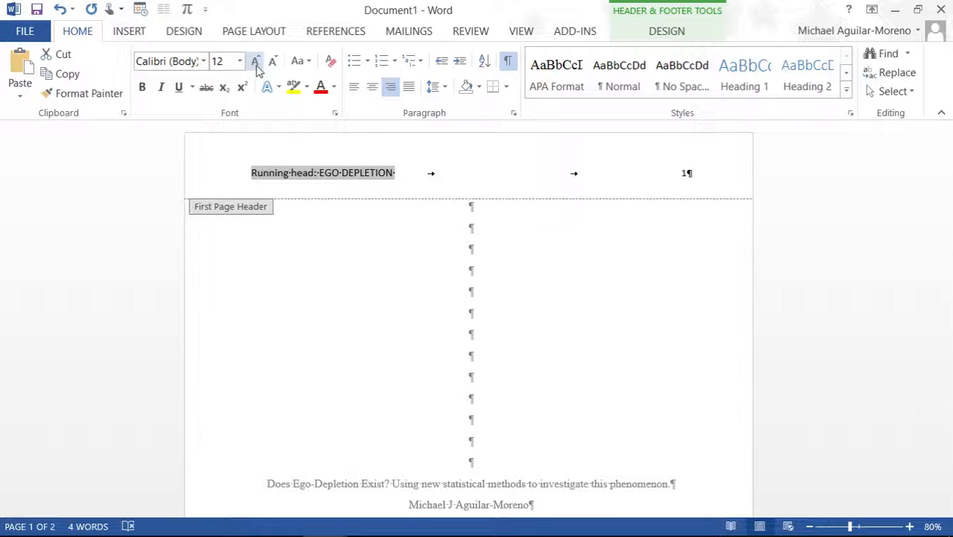
pyautogui.click(203, 62)
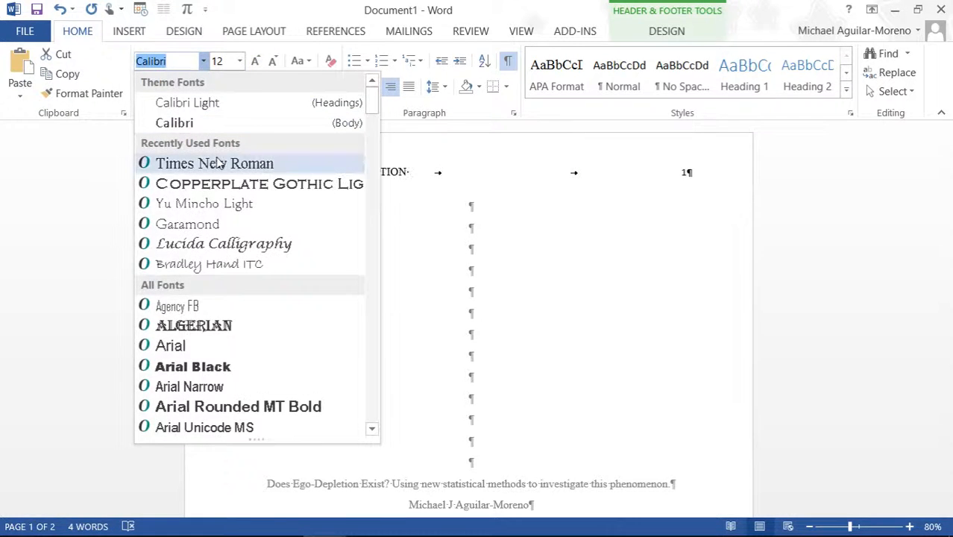
pyautogui.click(219, 163)
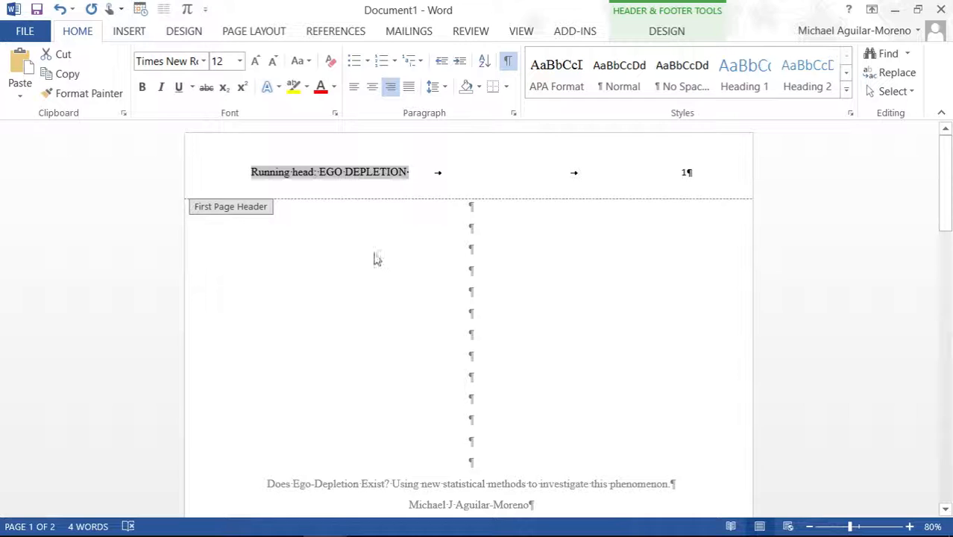
pyautogui.scroll(-10, 375, 258)
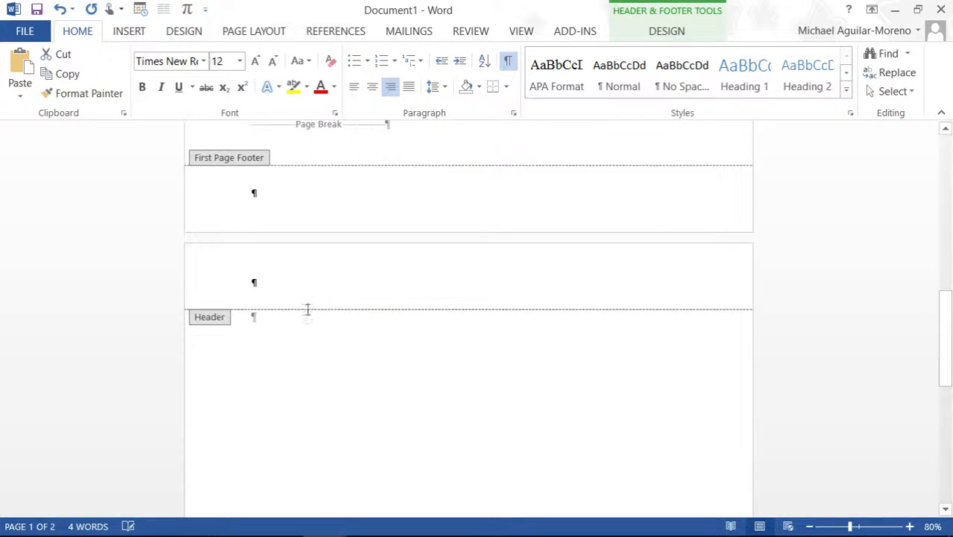
# Step: Add a Plain Number 3 page number to the page 2 header and type 'EGO DEPLE' at left
pyautogui.click(306, 298)
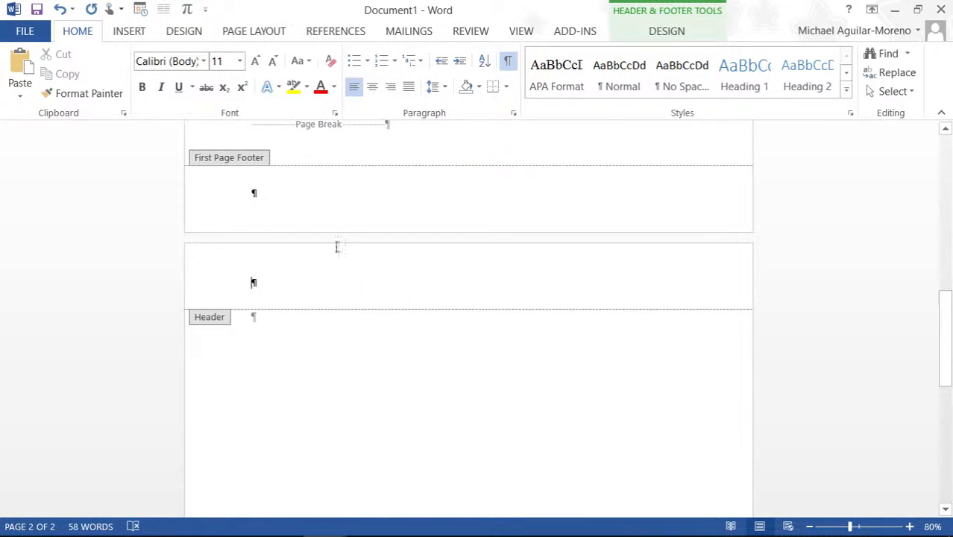
pyautogui.click(138, 33)
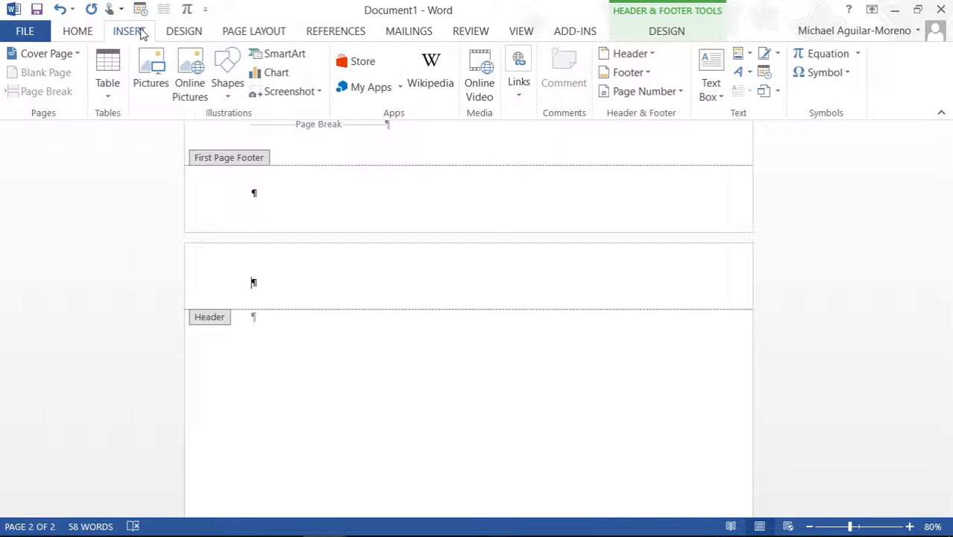
pyautogui.click(664, 32)
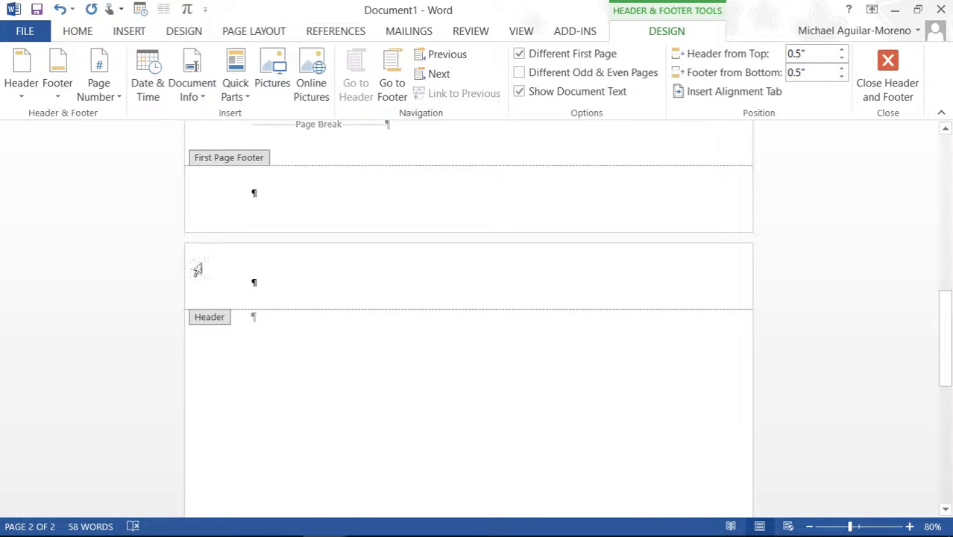
pyautogui.click(98, 95)
pyautogui.moveTo(159, 121)
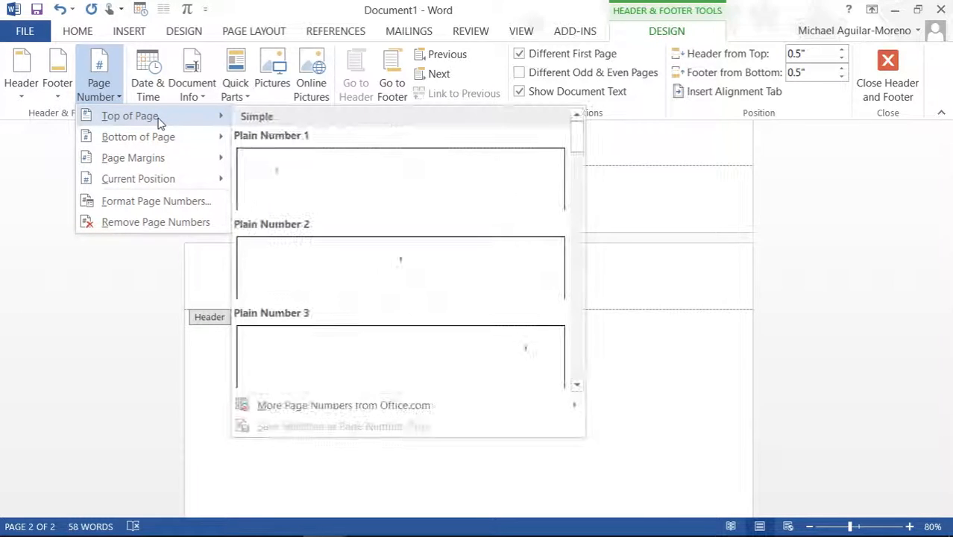
pyautogui.click(389, 348)
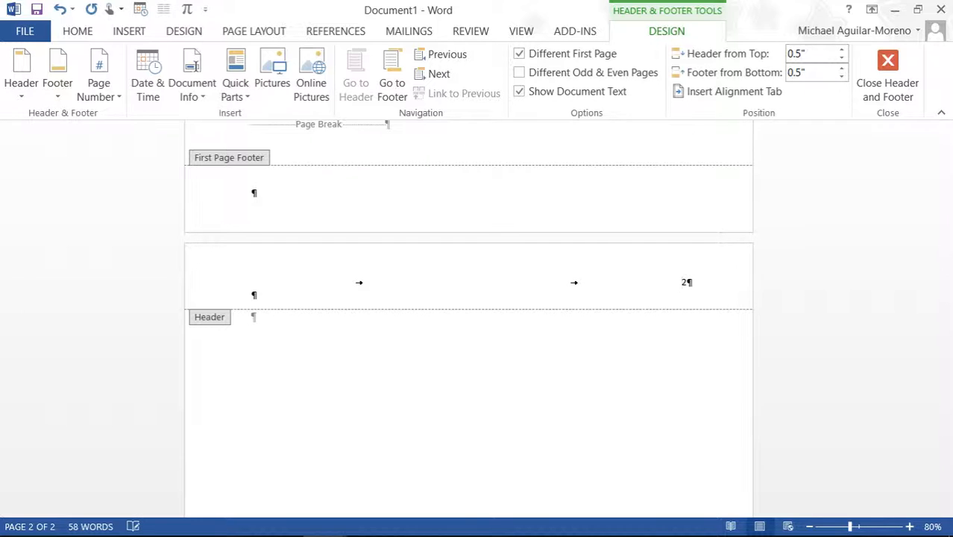
pyautogui.write('EGO DEPLE')
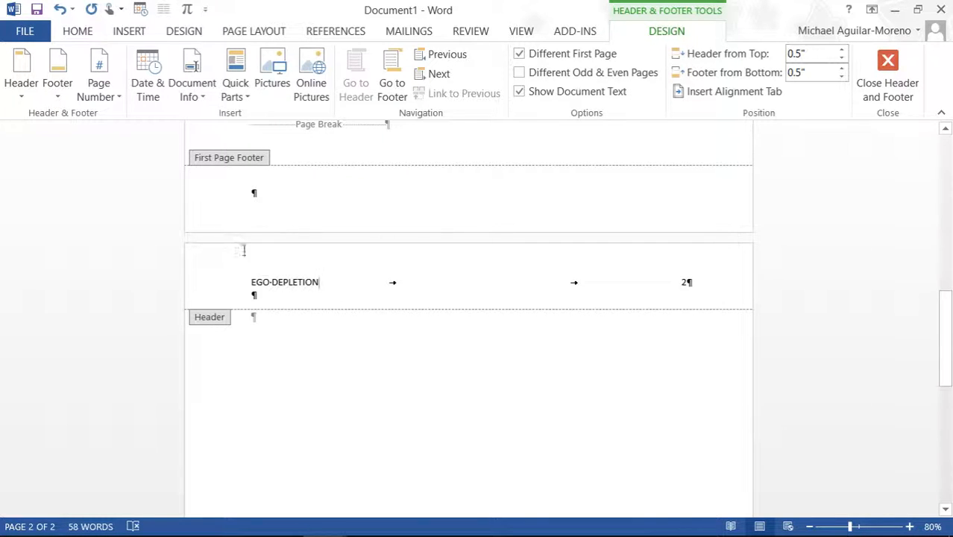
# Step: Remove the empty line beneath the page-2 header text
pyautogui.moveTo(317, 289); pyautogui.dragTo(253, 288)
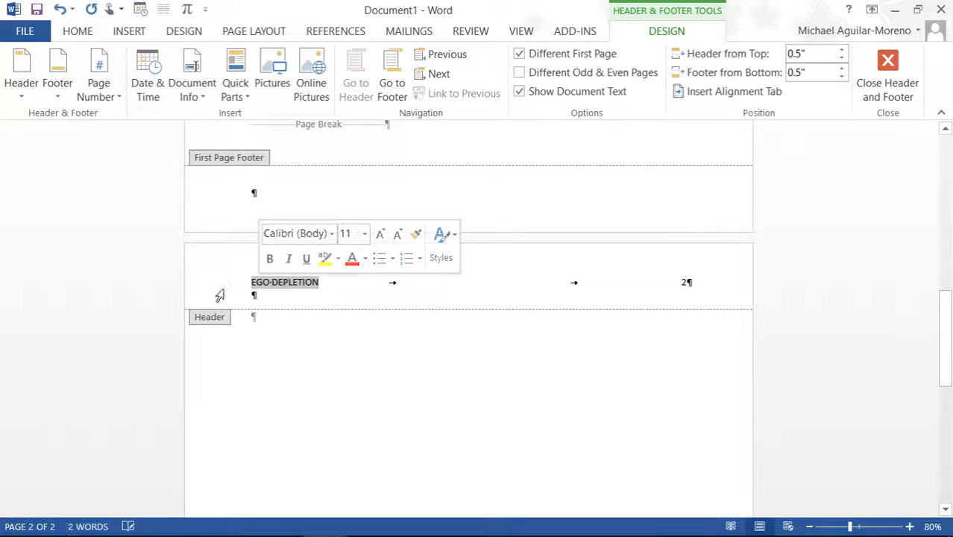
pyautogui.click(253, 297)
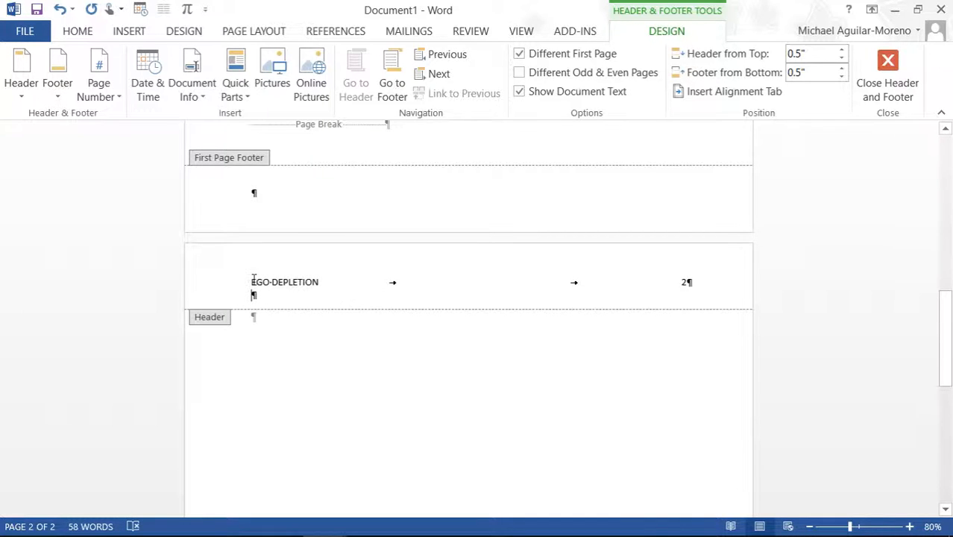
pyautogui.press('BackSpace')
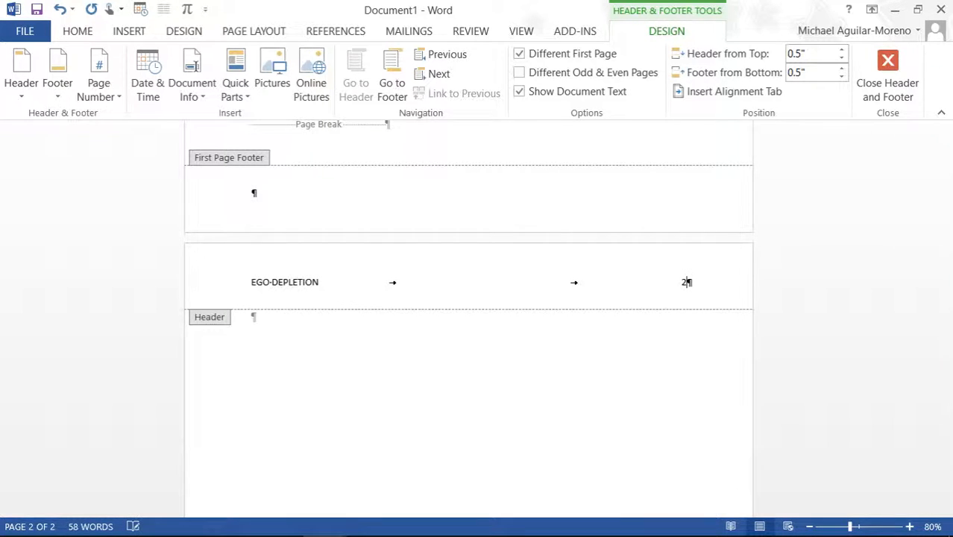
# Step: Set the page-2 header line to Times New Roman 12 and return to the document body
pyautogui.moveTo(251, 282); pyautogui.dragTo(687, 286)
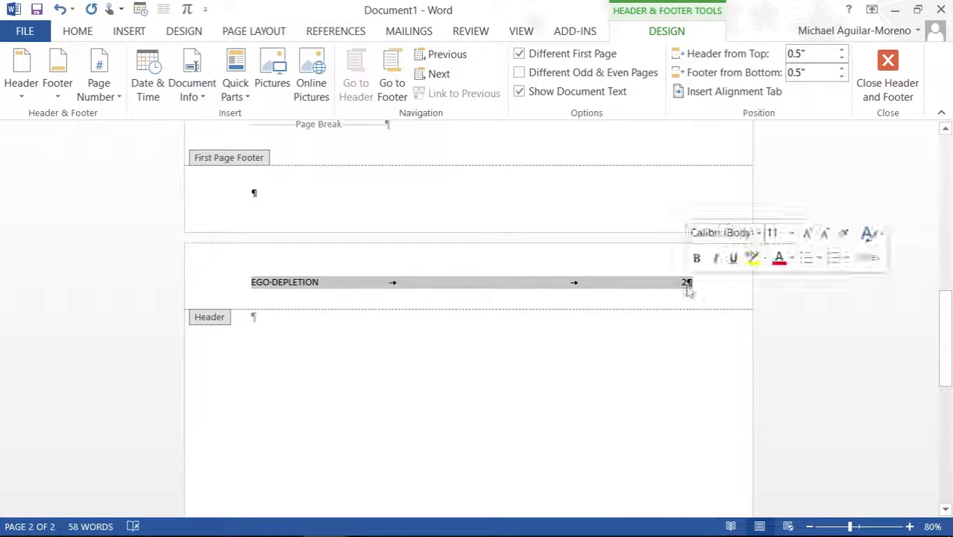
pyautogui.click(78, 33)
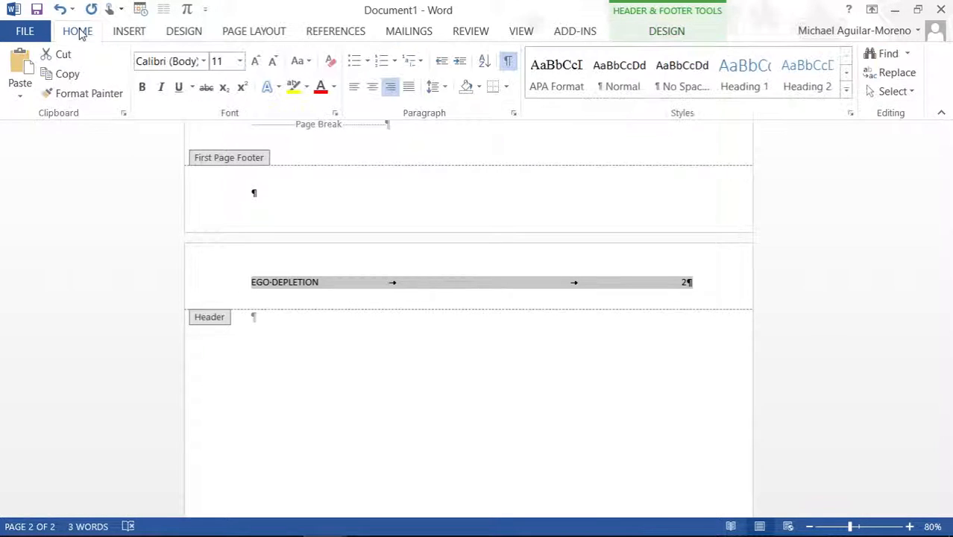
pyautogui.click(254, 62)
pyautogui.click(203, 61)
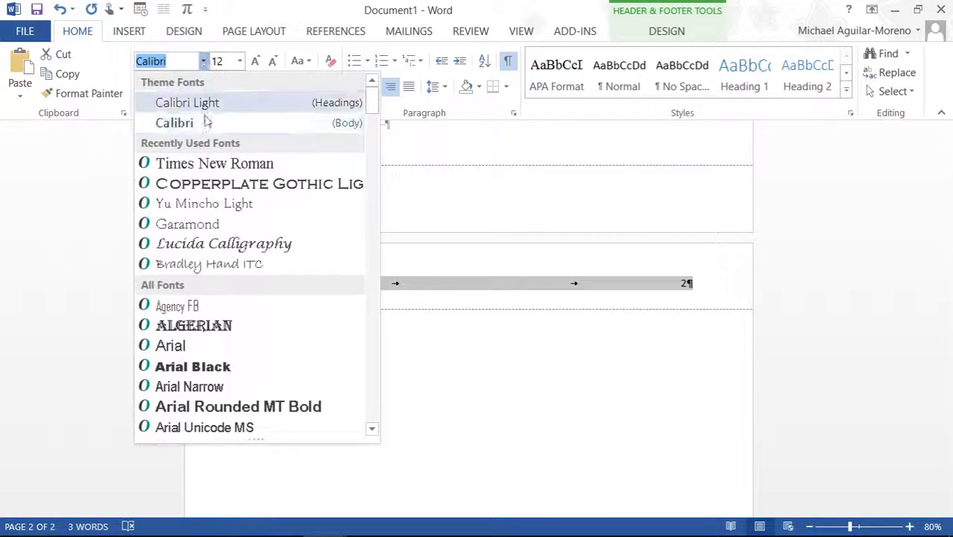
pyautogui.click(216, 161)
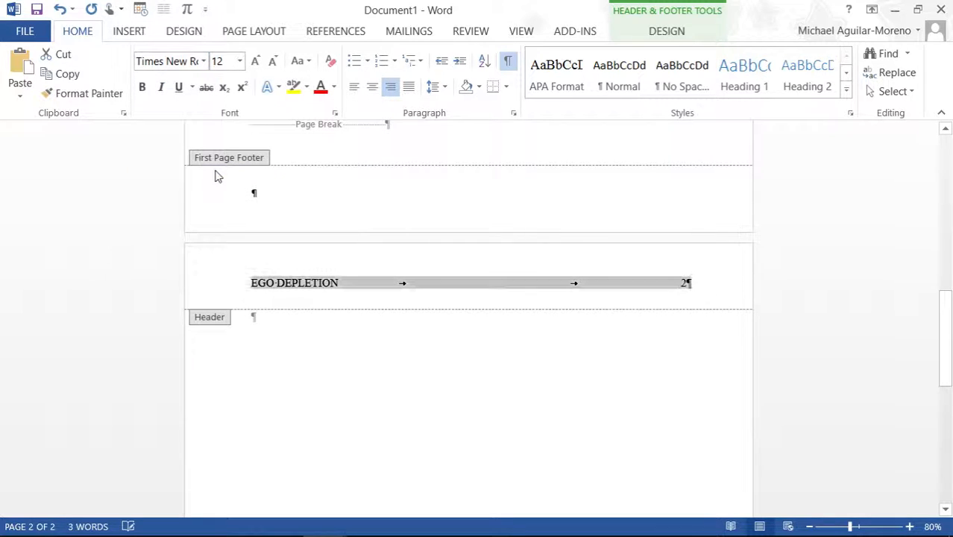
pyautogui.doubleClick(322, 370)
pyautogui.scroll(10, 319, 358)
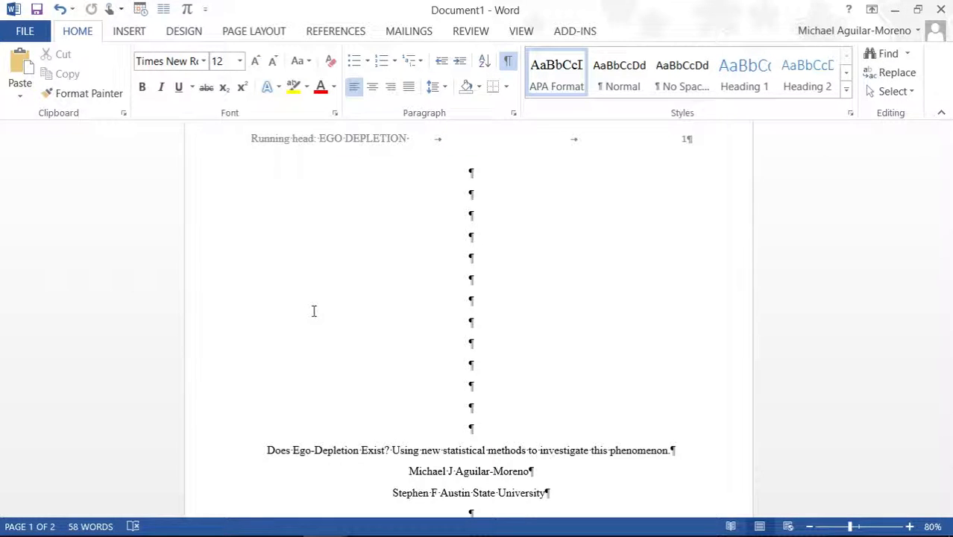
pyautogui.moveTo(364, 536)
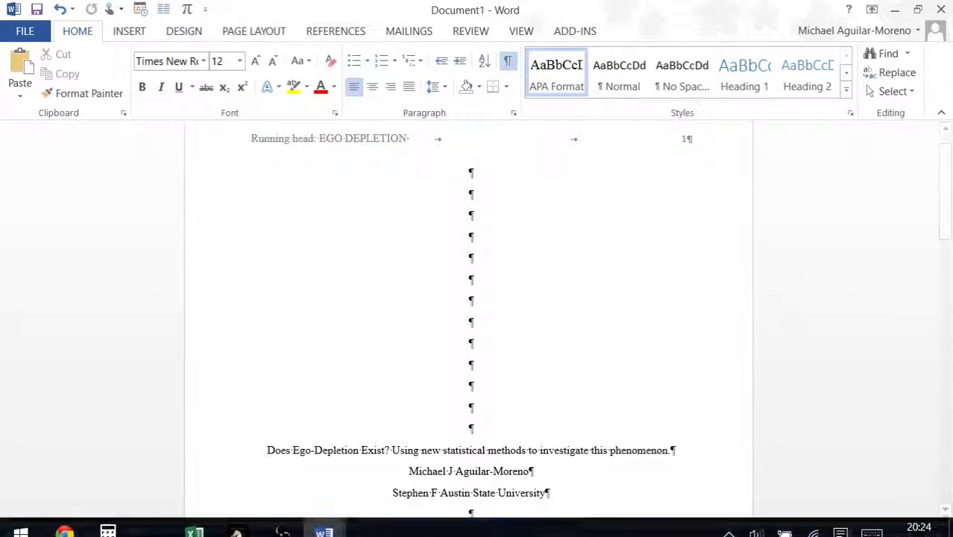